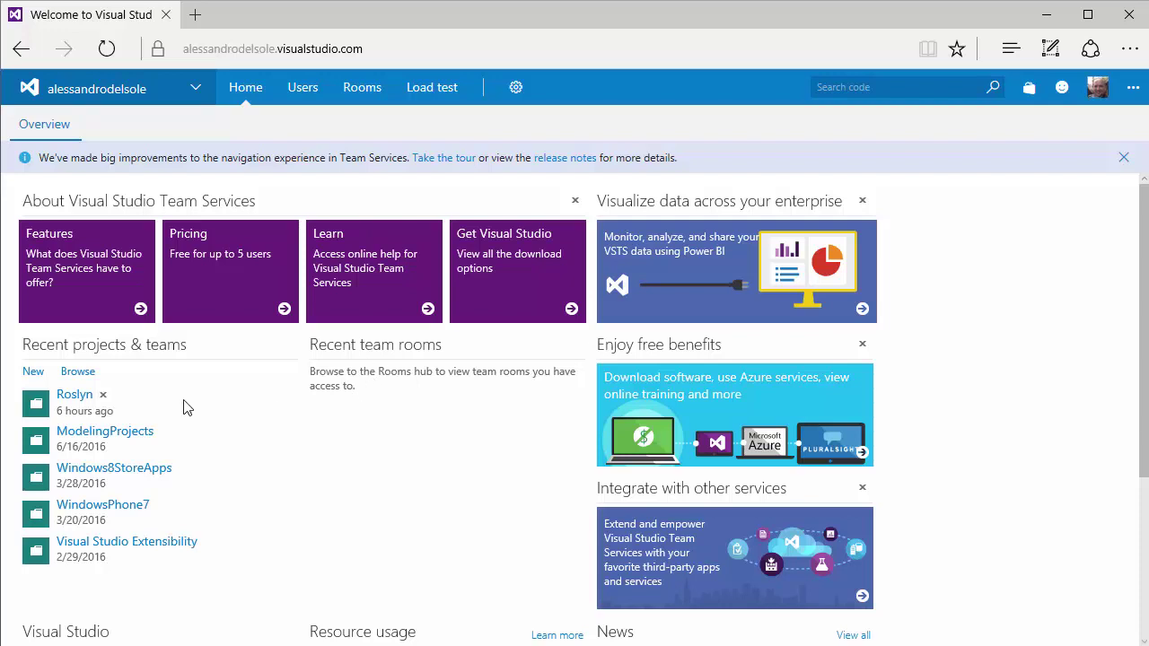
Create the Agile team project VSCode using Git, described as 'Sample git remote repository'.
left_click(33, 372)
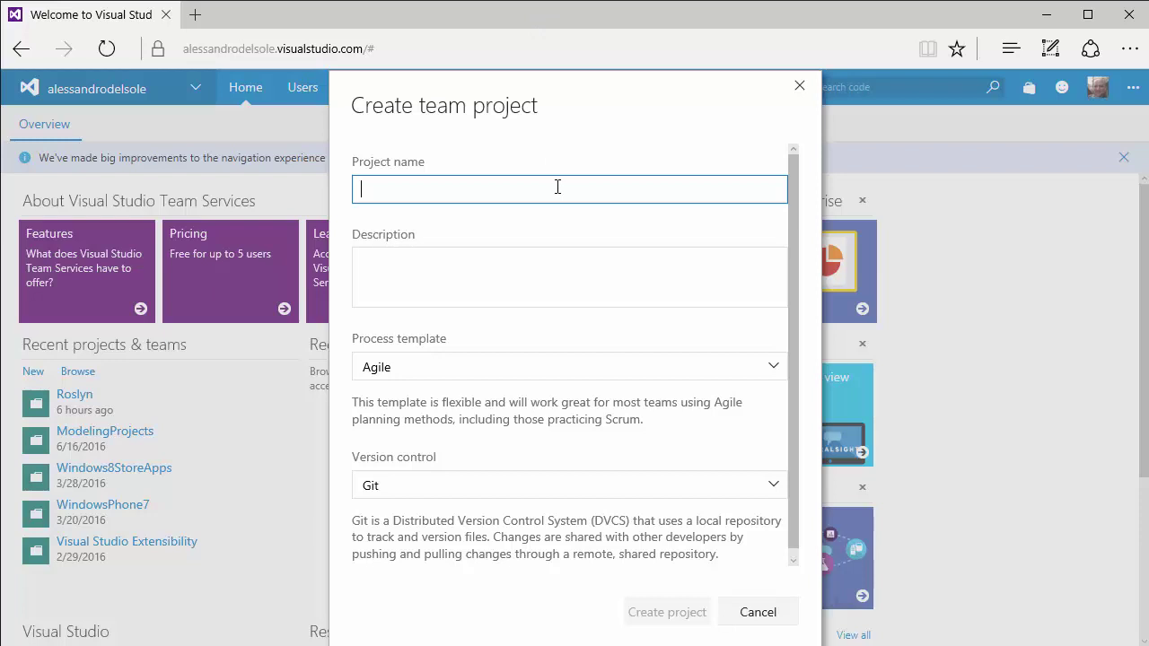
type("VSCode")
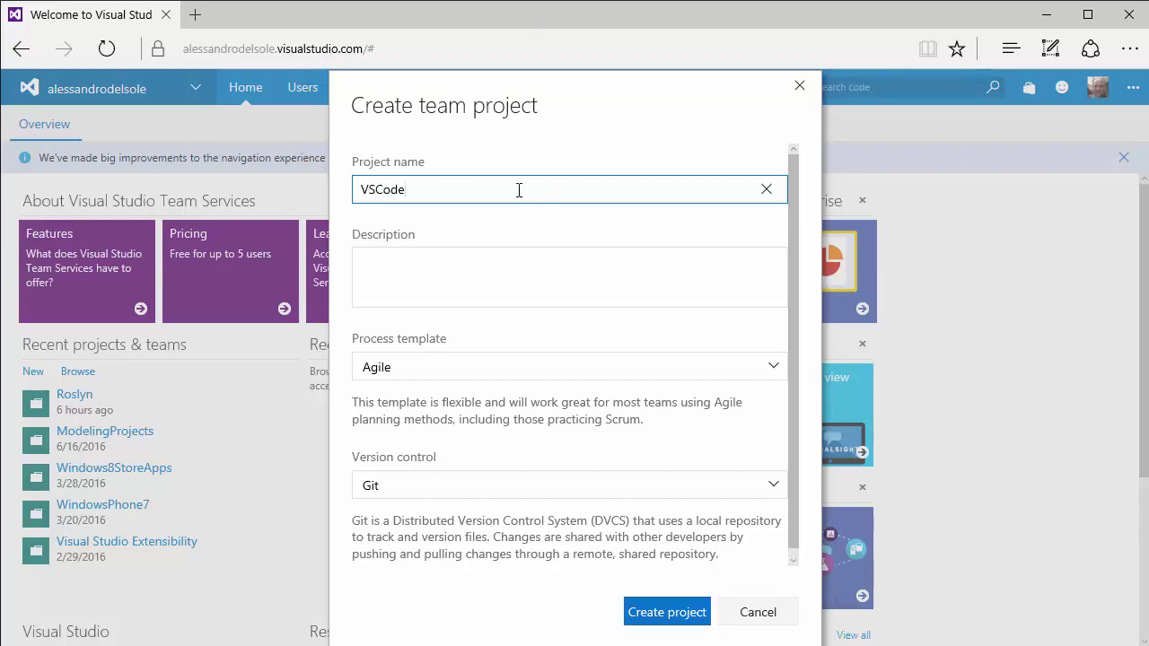
left_click(529, 306)
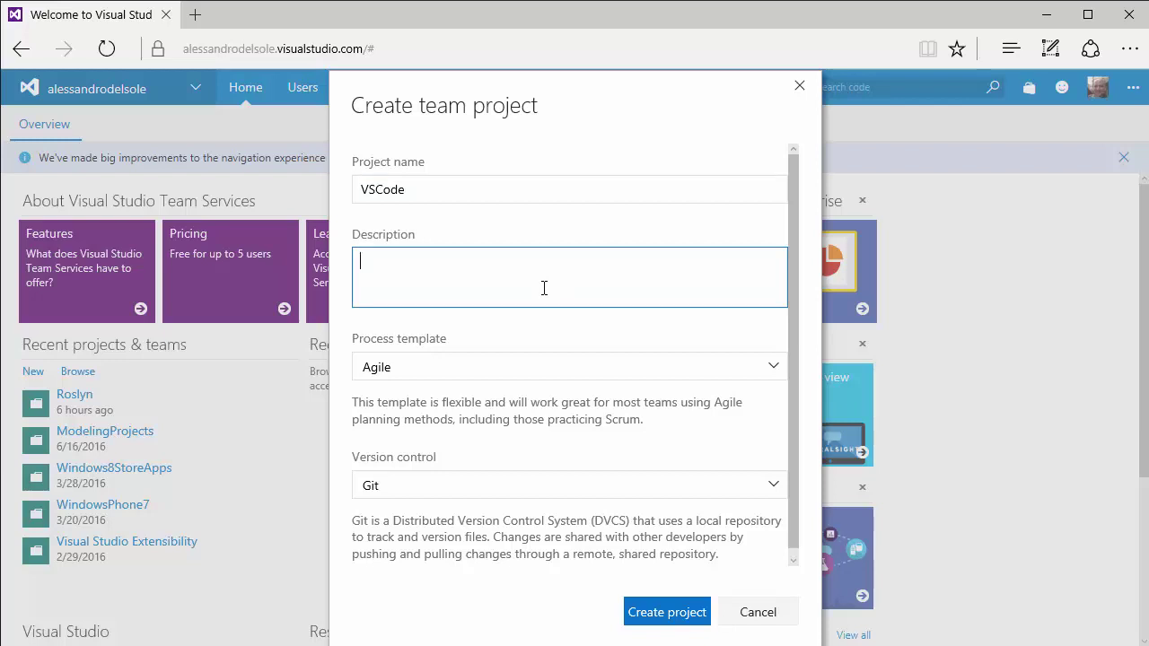
type("Sample git remote re")
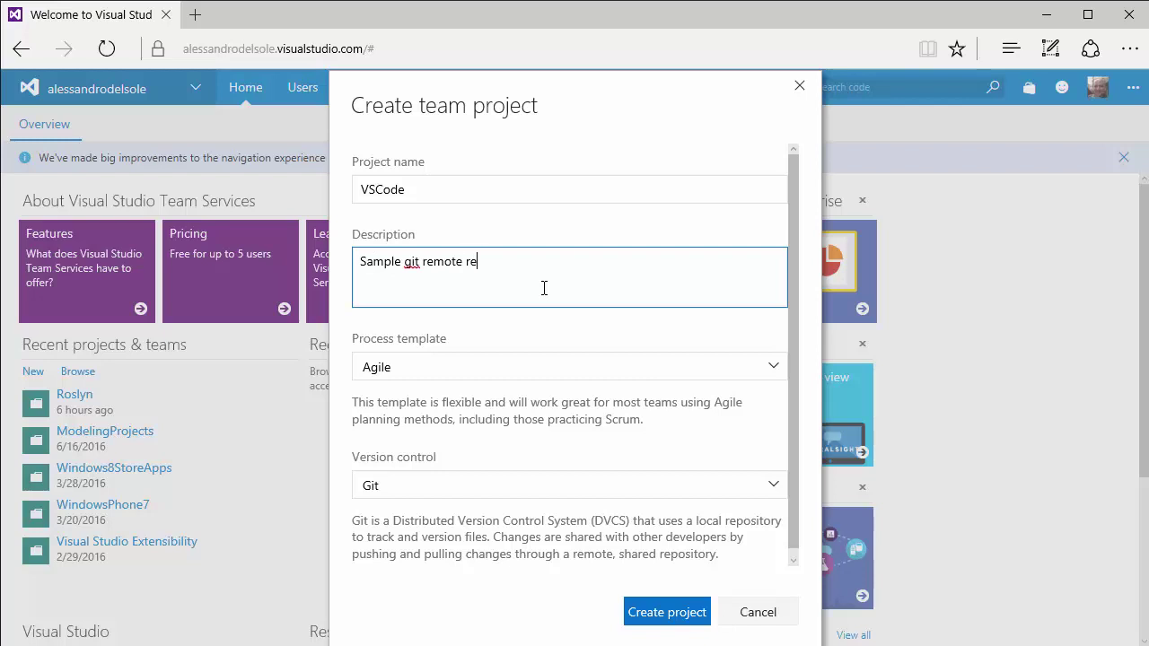
type("pository")
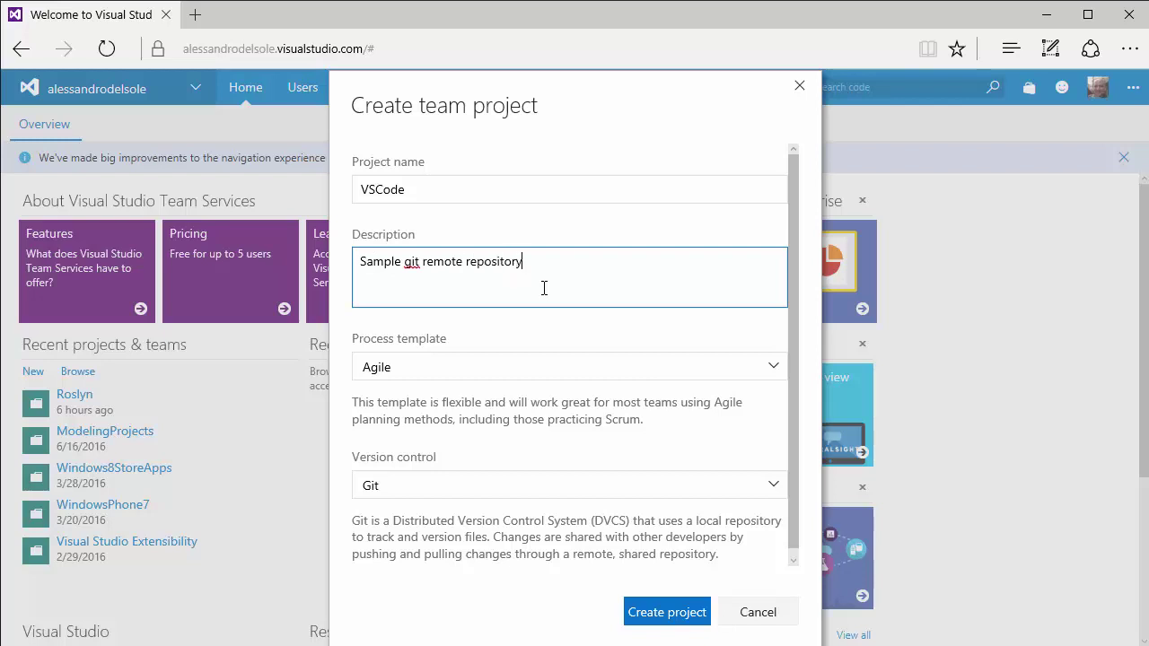
left_click(599, 490)
left_click(601, 492)
left_click(601, 492)
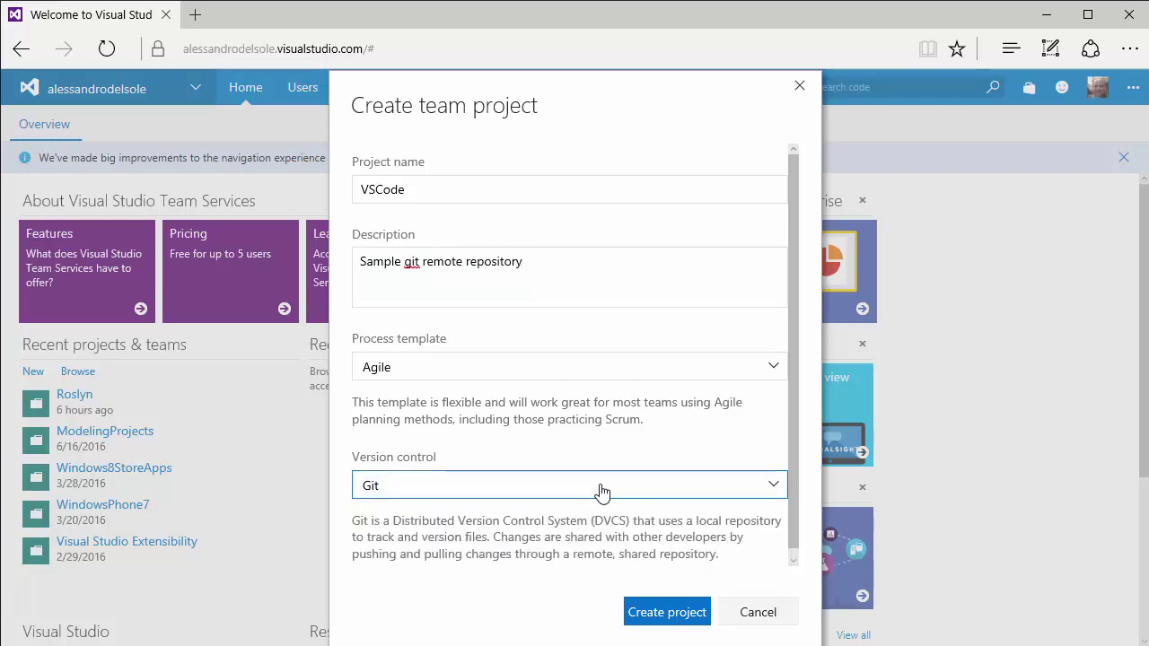
left_click(701, 618)
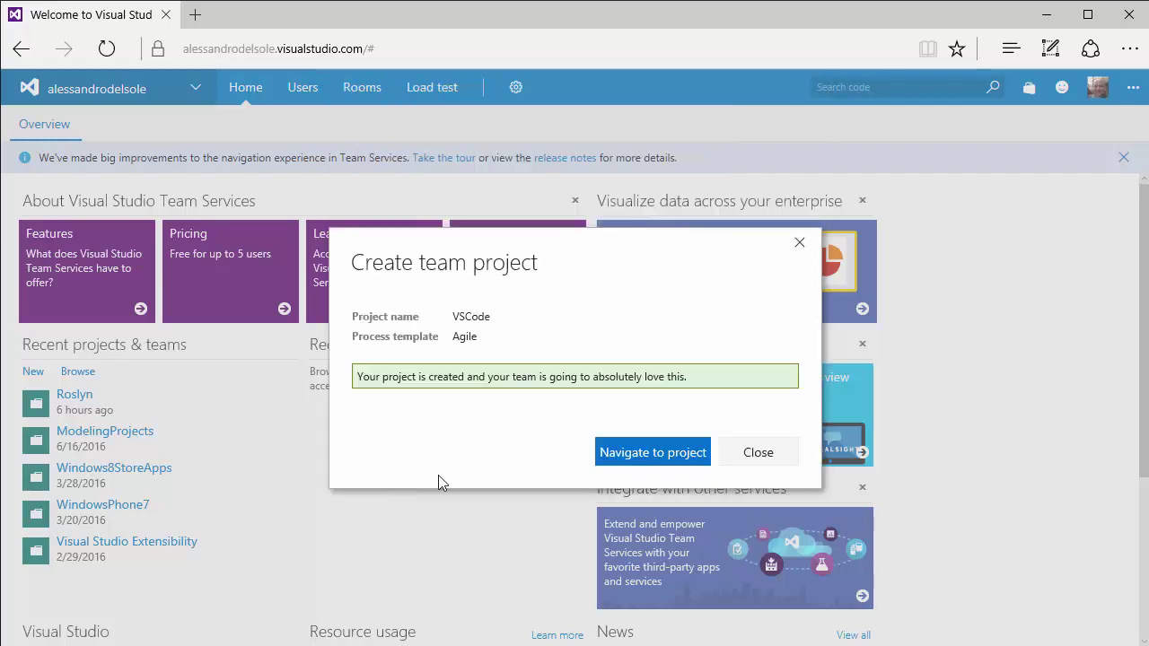
Go to the new VSCode project's Add code page and scroll to its HTTPS clone URL.
left_click(662, 457)
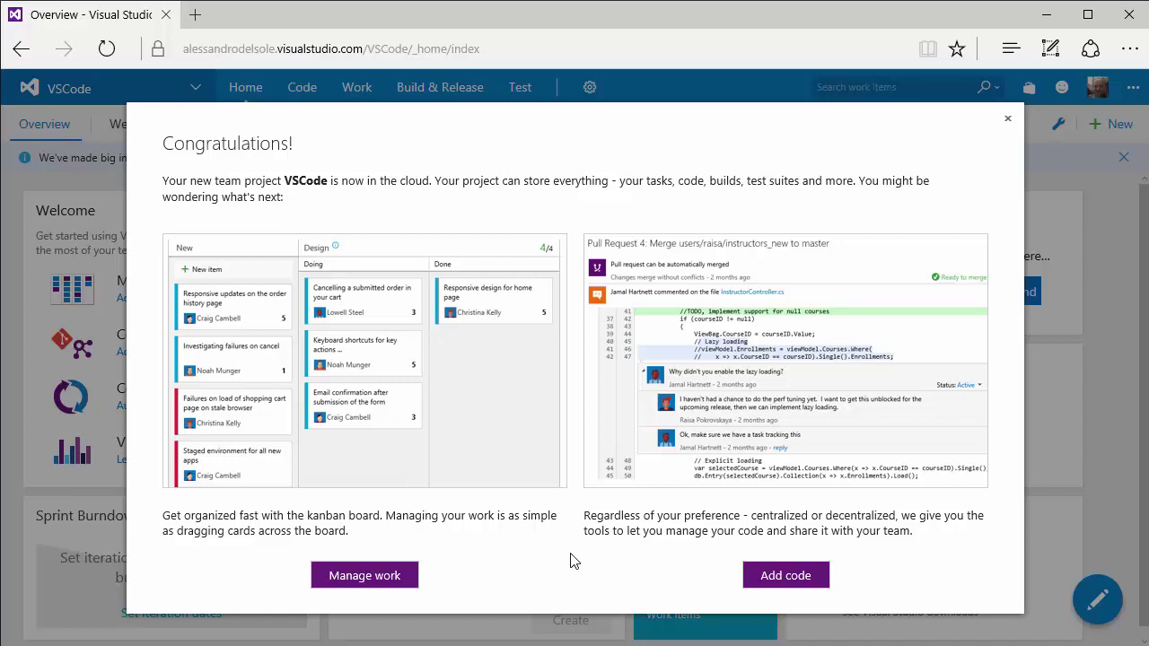
left_click(797, 585)
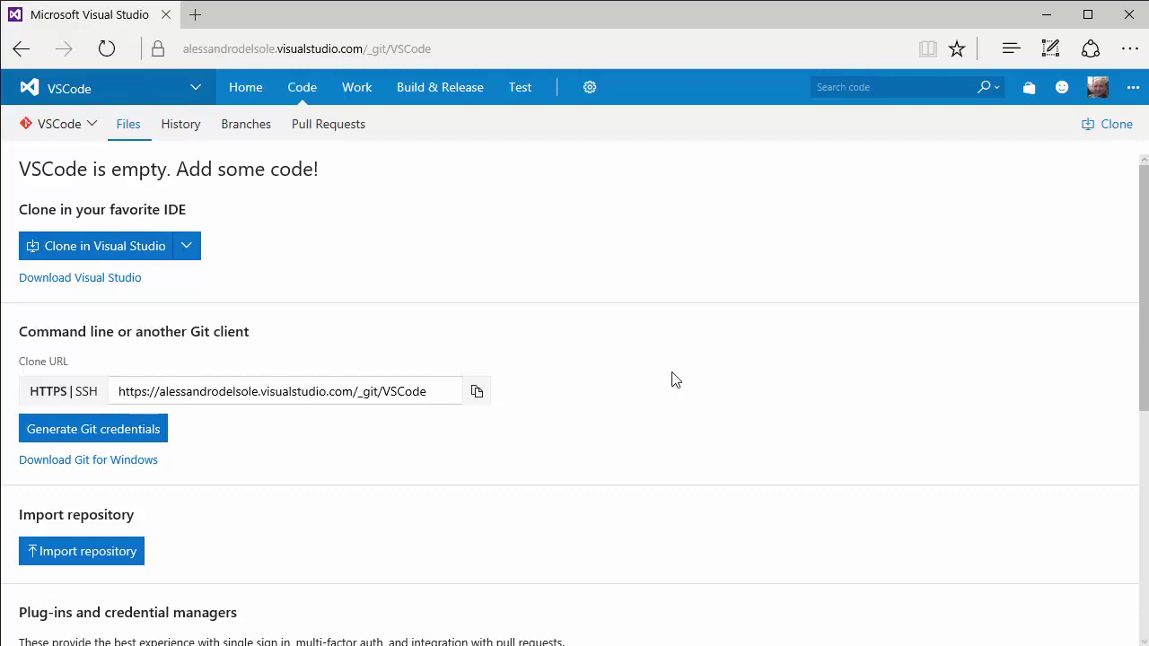
scroll(675, 379, "down", 3)
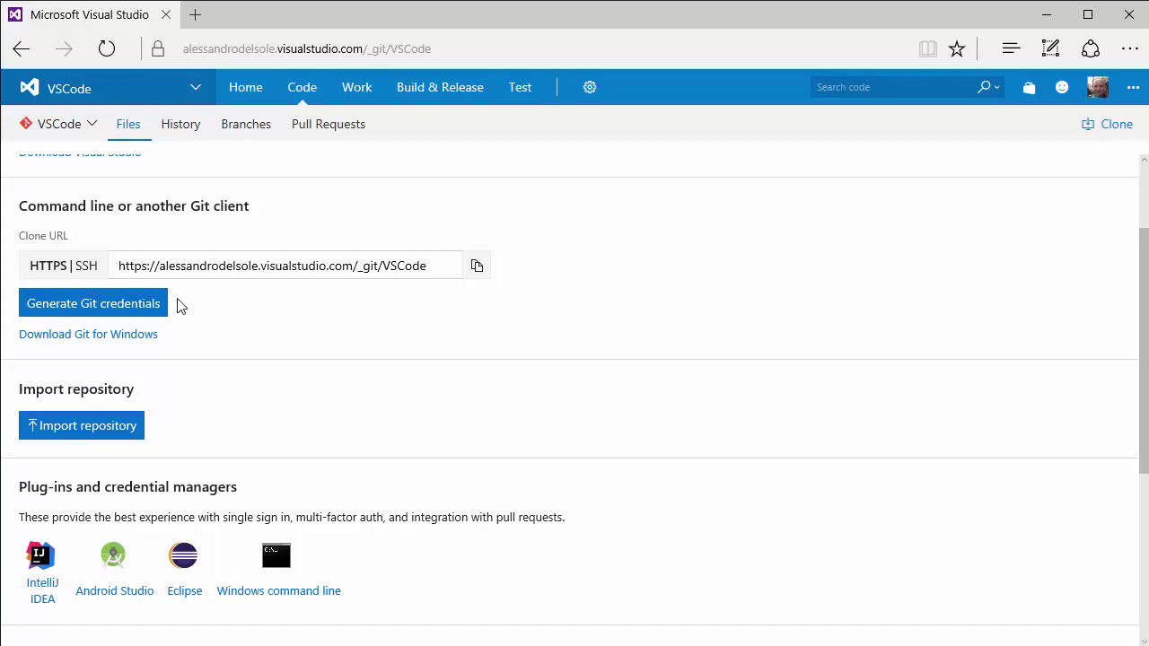
scroll(440, 564, "down", 1)
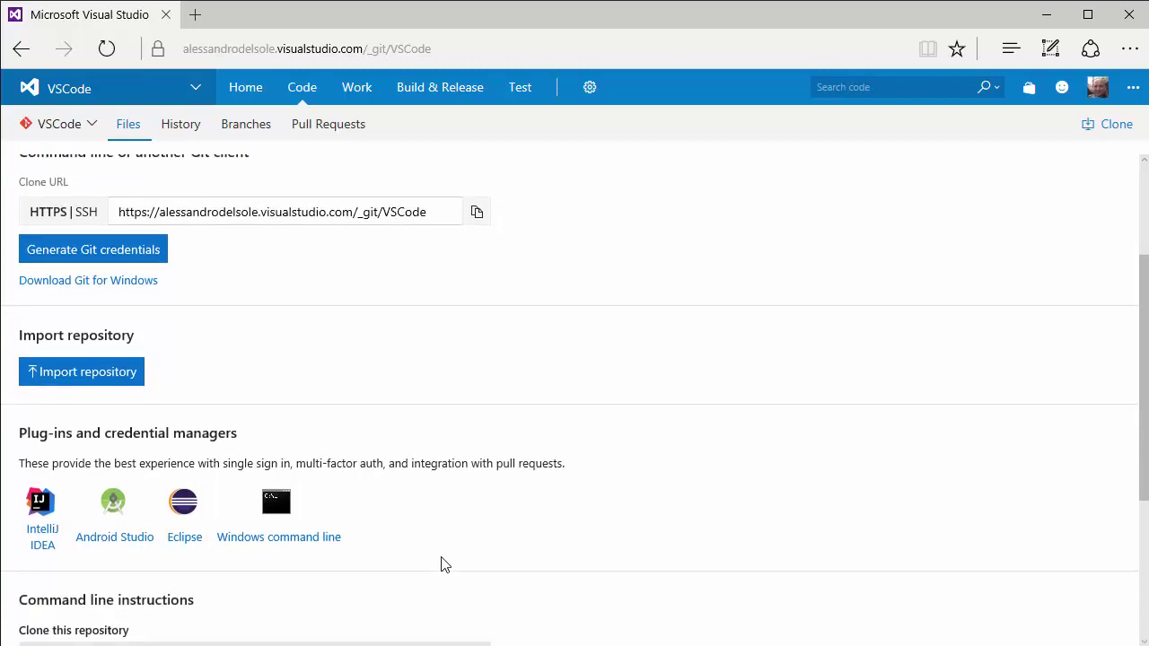
scroll(441, 564, "up", 1)
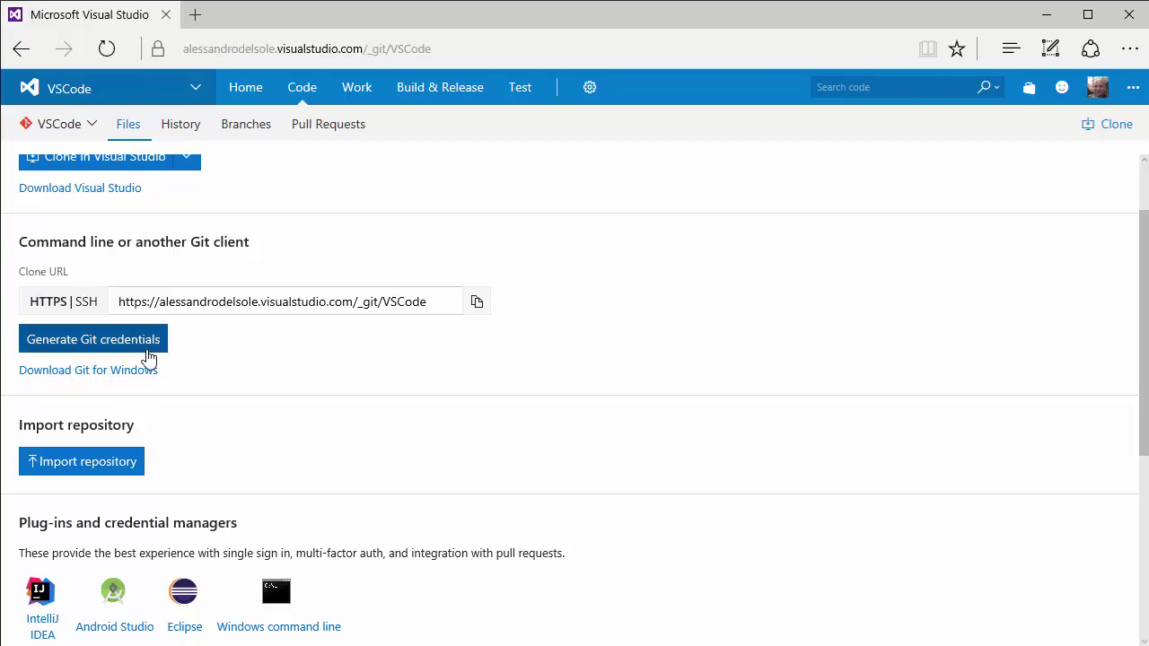
Open the personal access tokens page from the Git credentials form and start a new token.
left_click(149, 347)
scroll(536, 544, "down", 1)
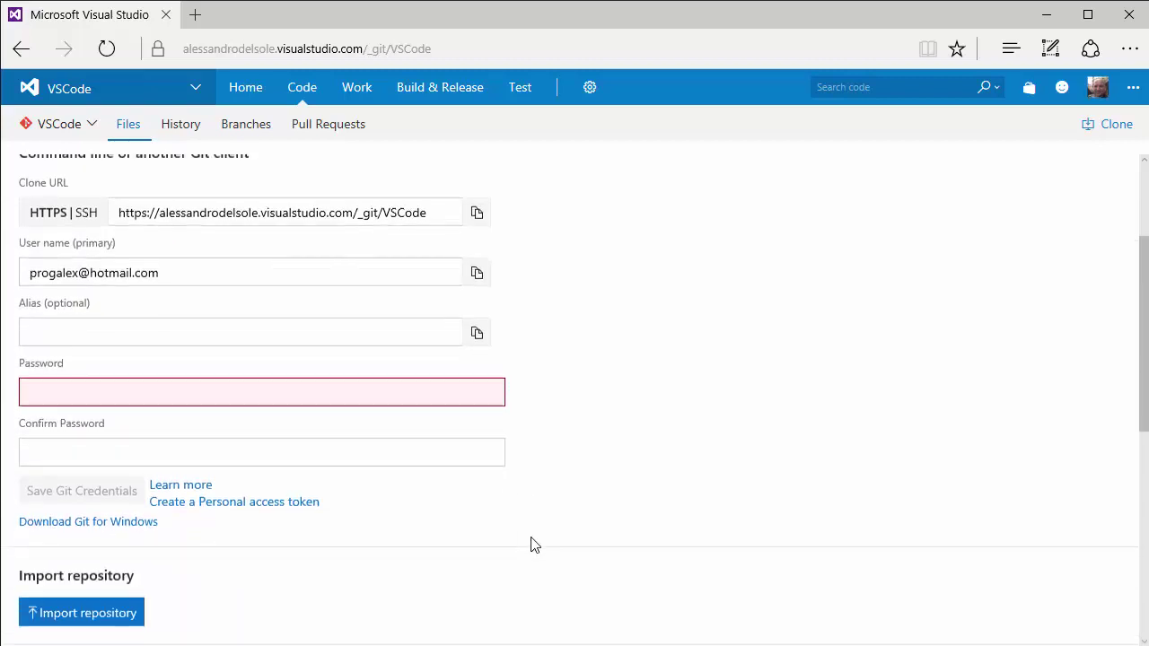
left_click(287, 503)
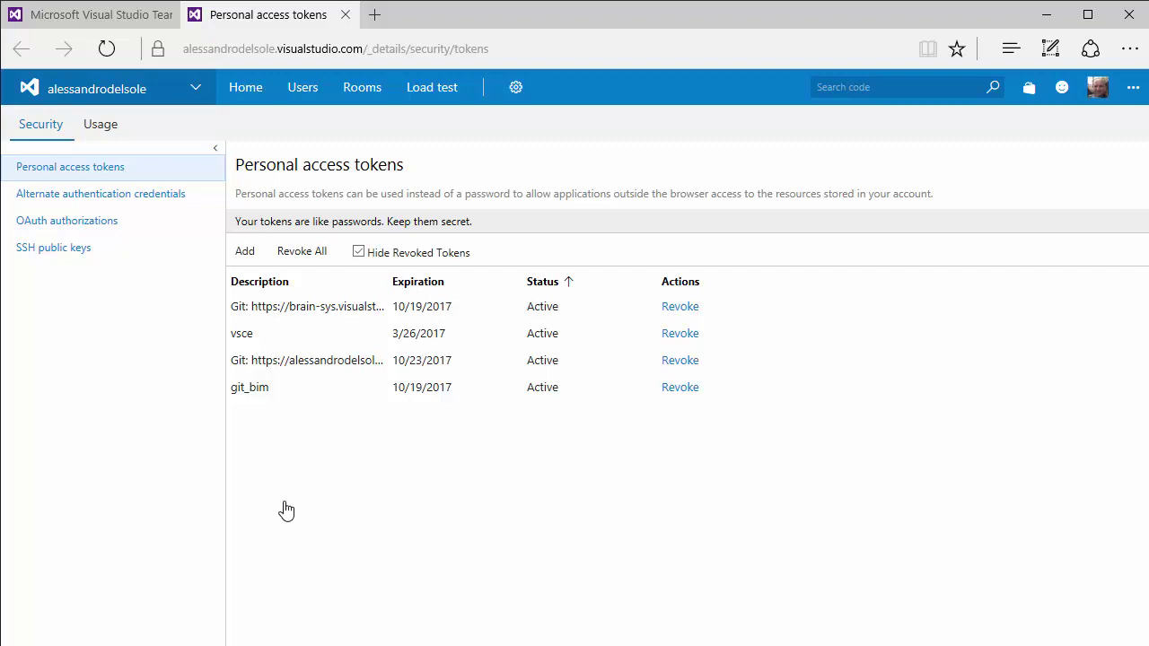
left_click(245, 252)
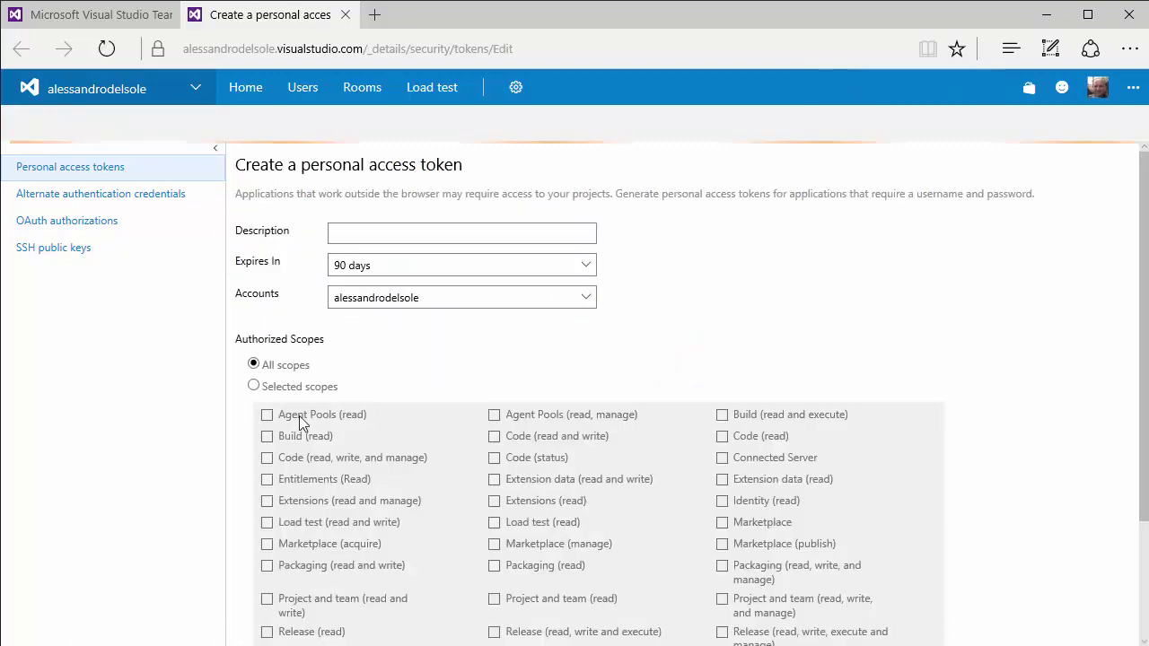
Give the token the description VSCode and a 1 year expiration.
left_click(372, 233)
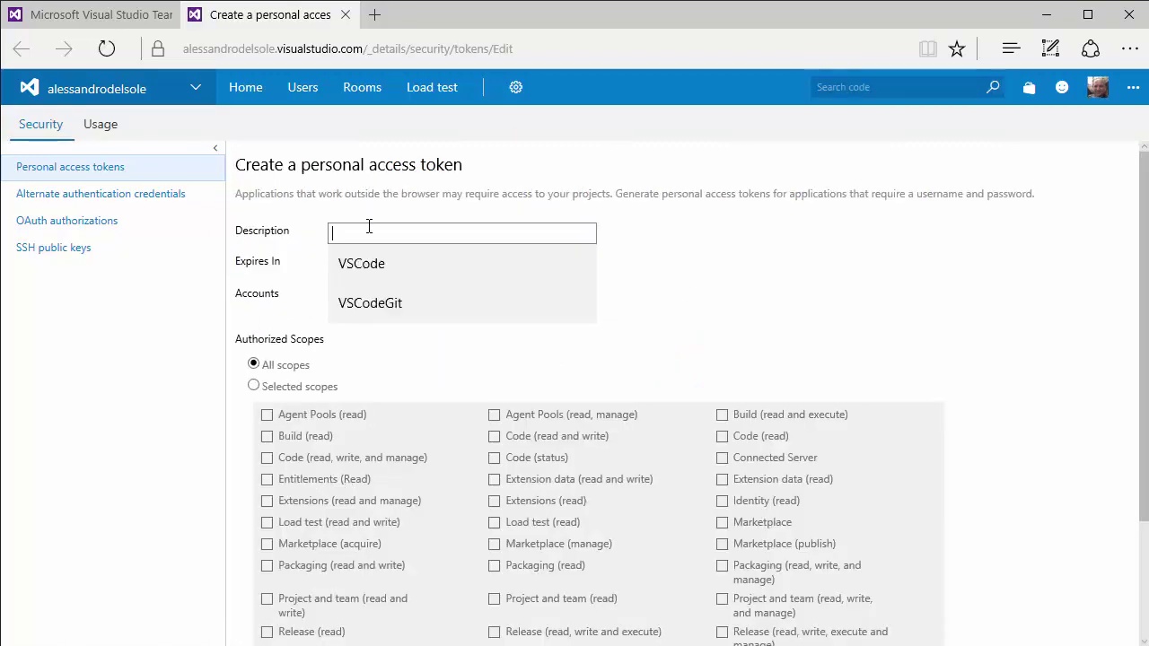
left_click(582, 274)
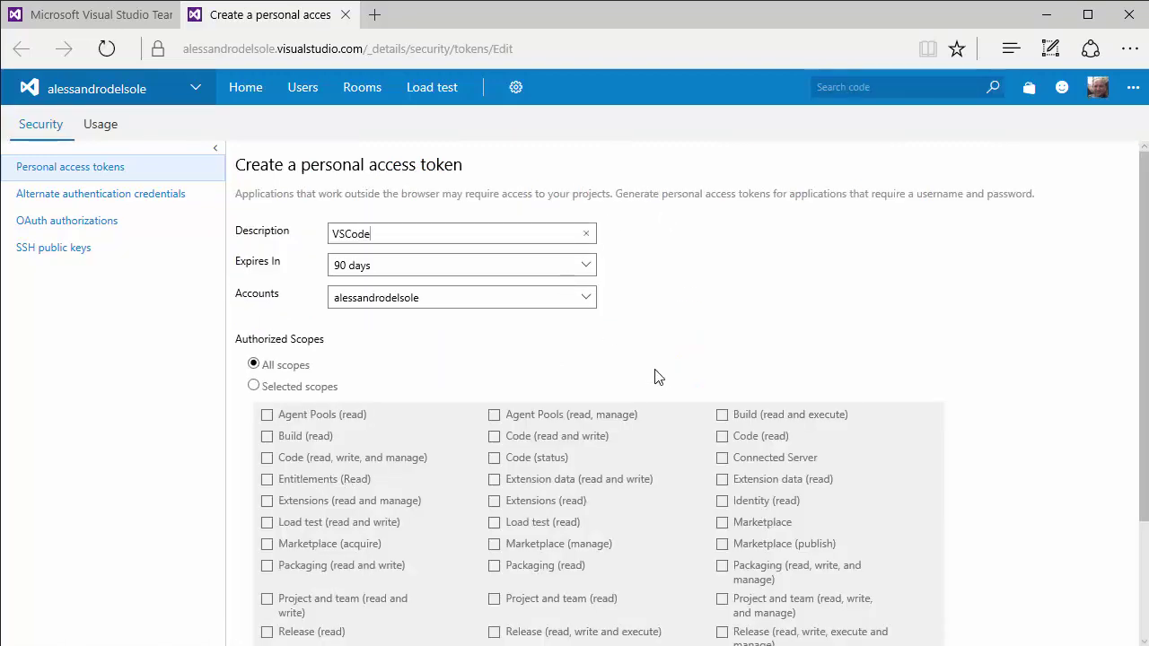
left_click(586, 265)
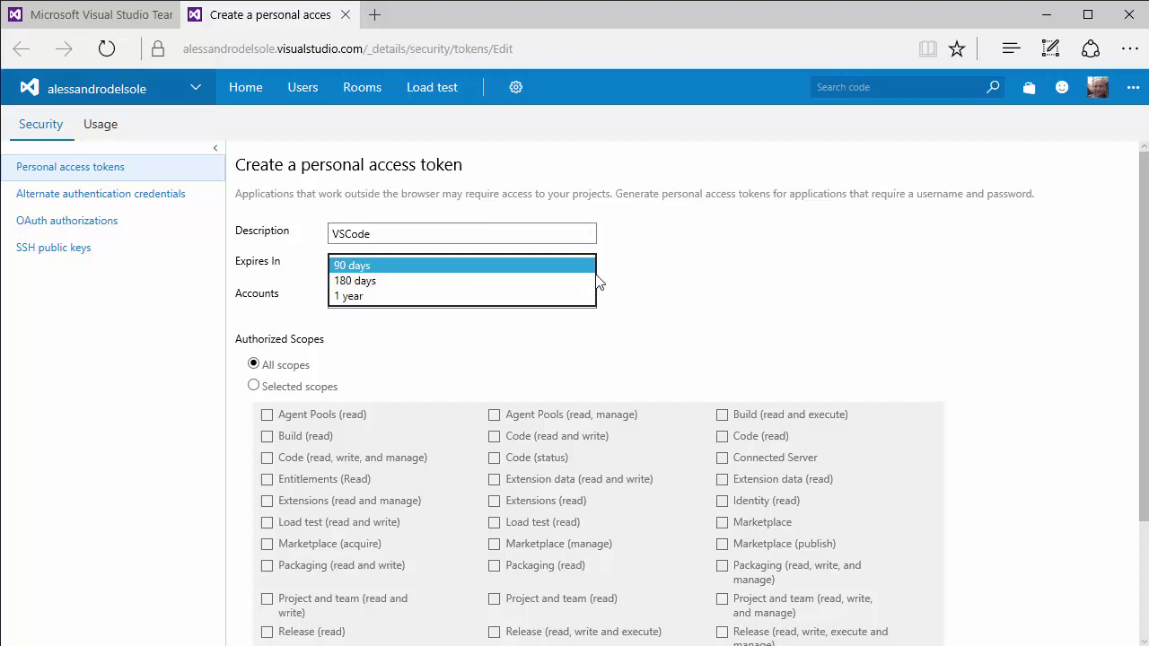
left_click(411, 297)
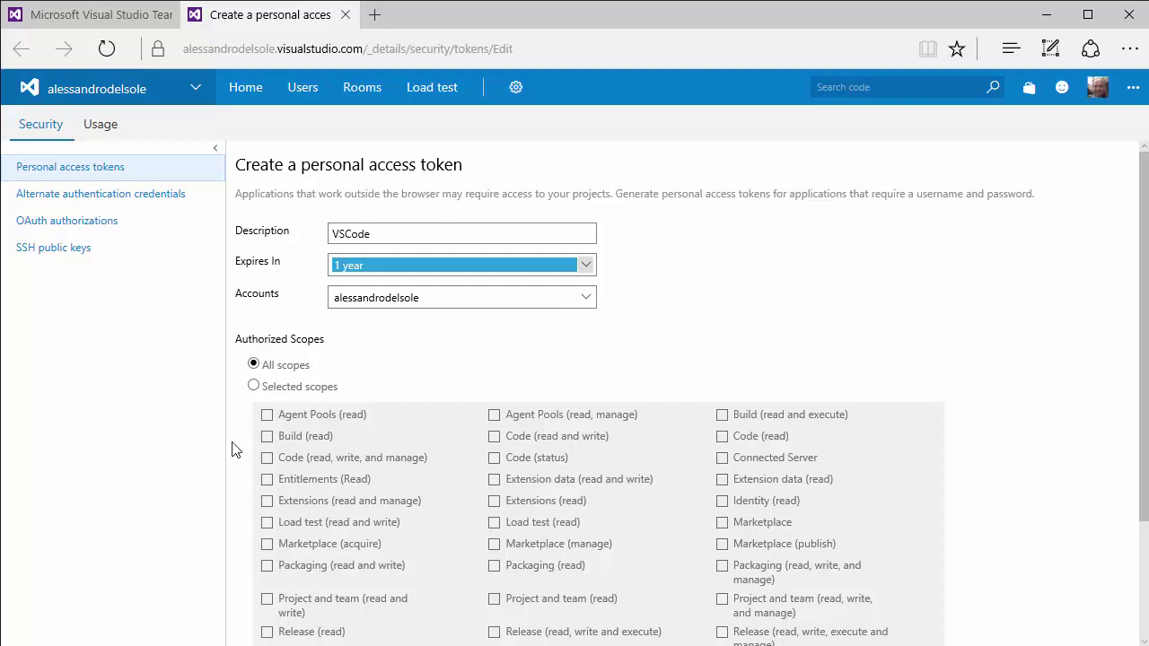
scroll(498, 341, "down", 2)
scroll(498, 337, "down", 1)
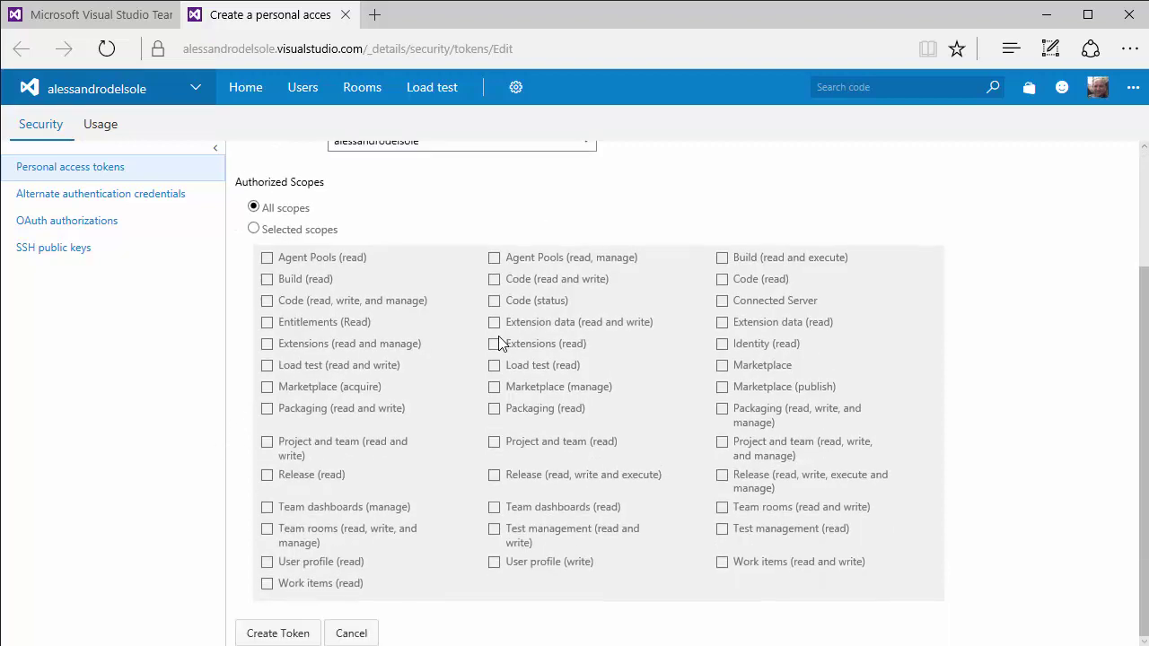
Select specific scopes, including Build and Work items, and create the token.
left_click(325, 235)
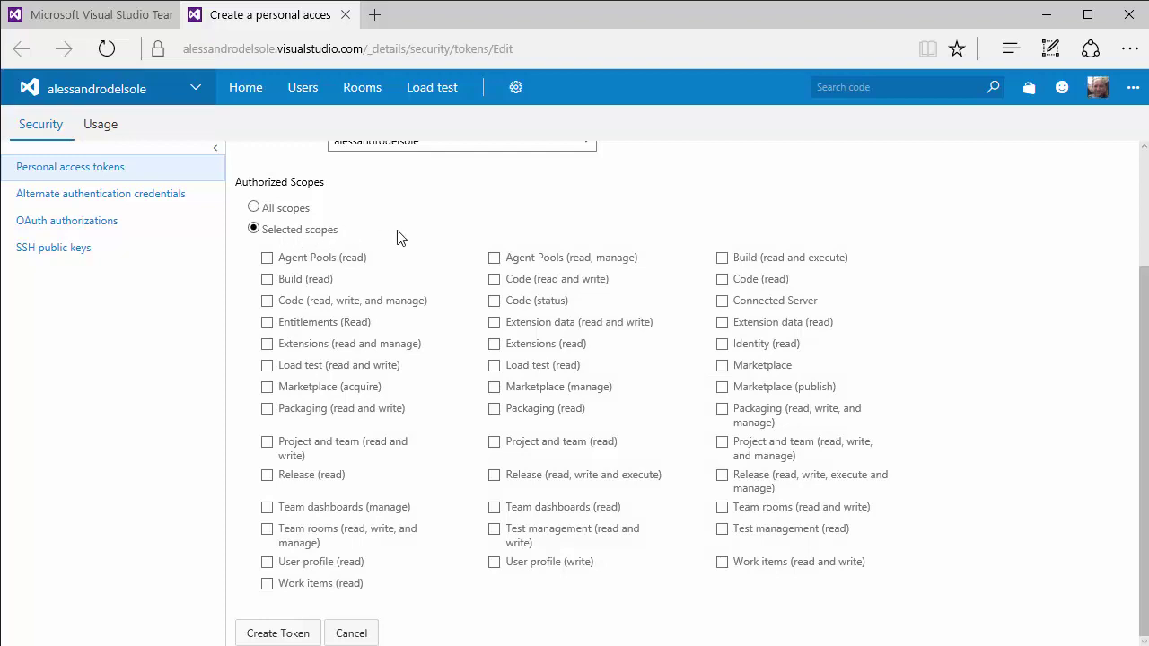
left_click(267, 281)
left_click(723, 562)
left_click(272, 631)
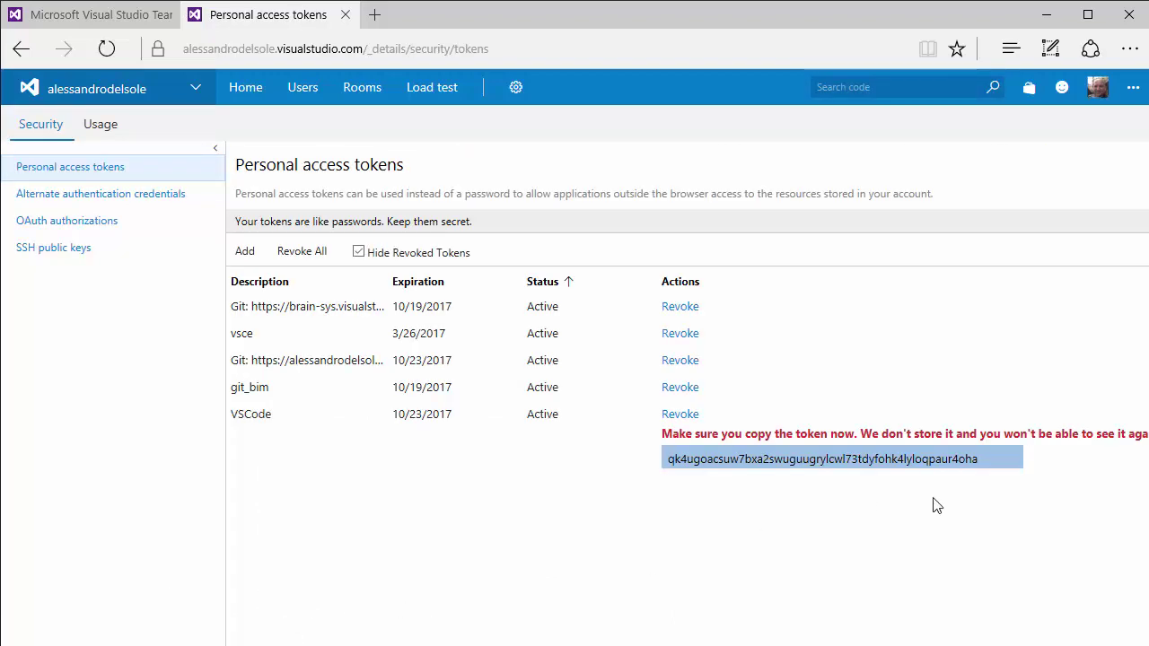
Copy the newly generated personal access token from the page.
left_click_drag(981, 459, 665, 459)
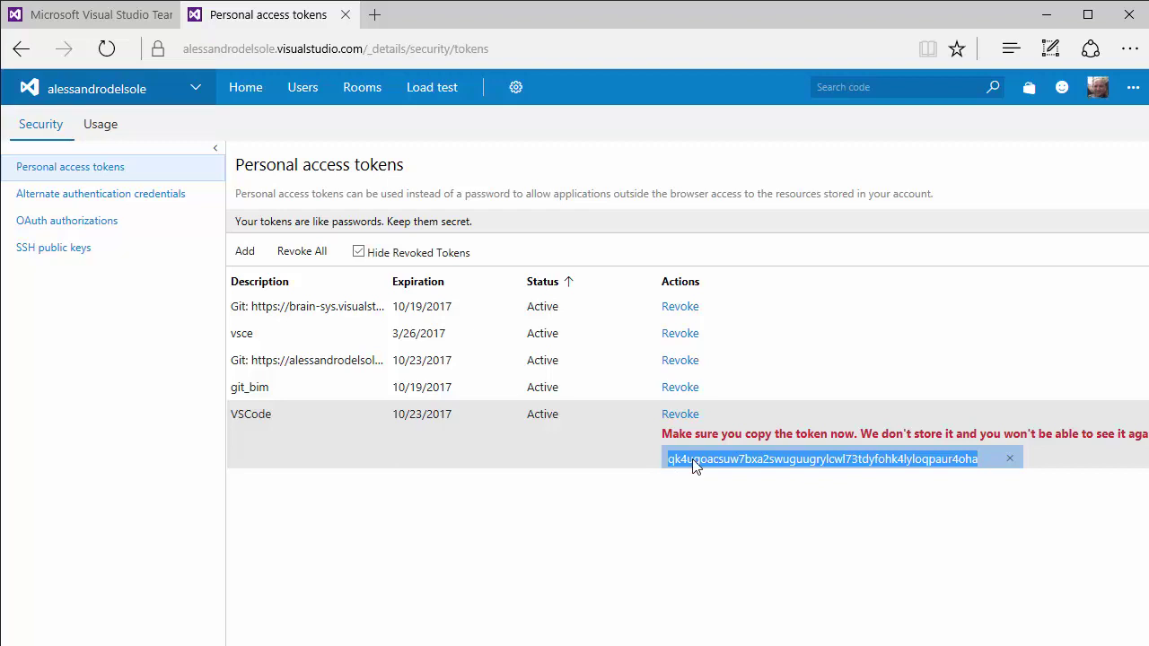
right_click(694, 465)
left_click(745, 535)
Paste the token into Notepad below the clone URL, then switch to the Command Prompt at C:\Code.
key("alt+Tab")
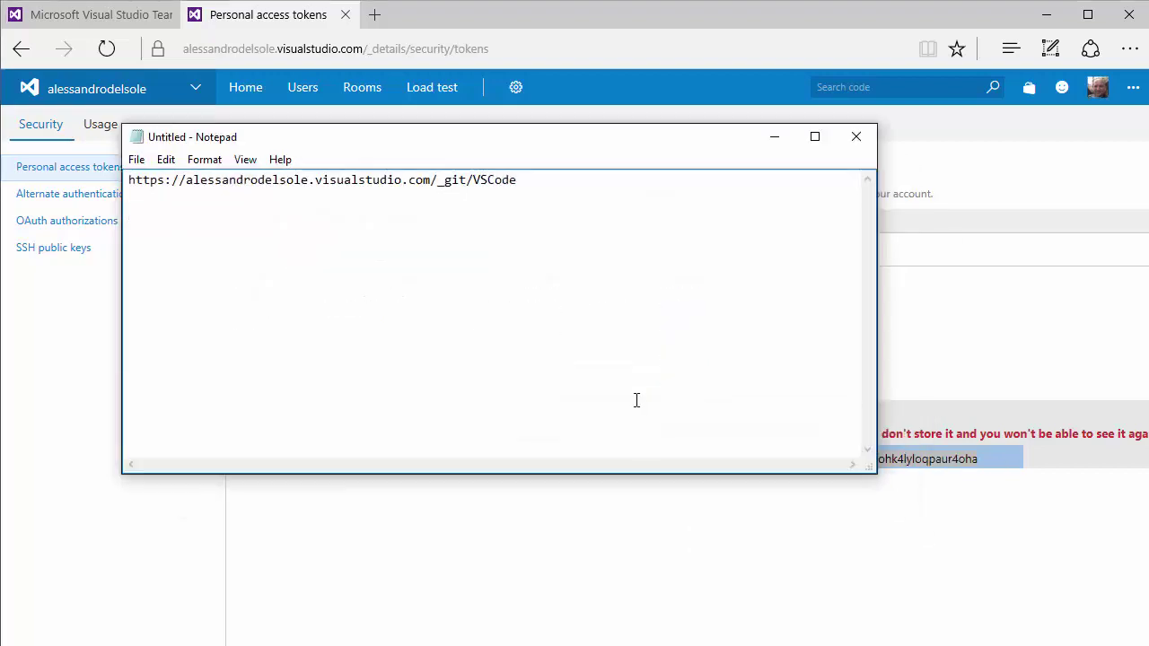
key("Return")
key("Return")
key("ctrl+v")
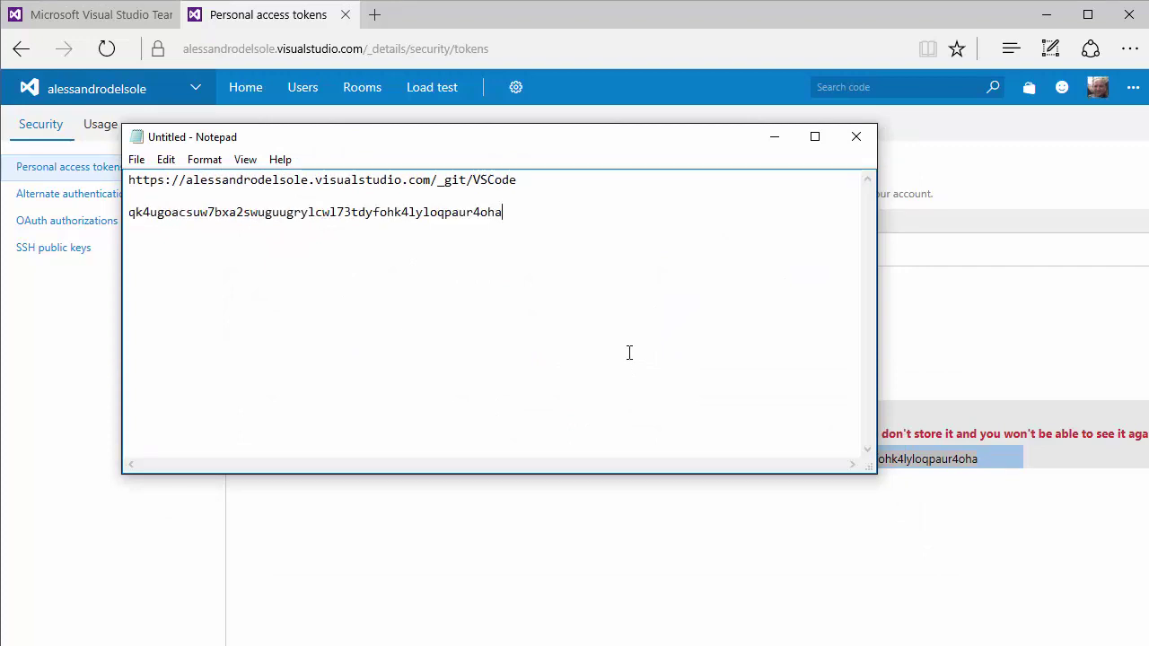
left_click(774, 138)
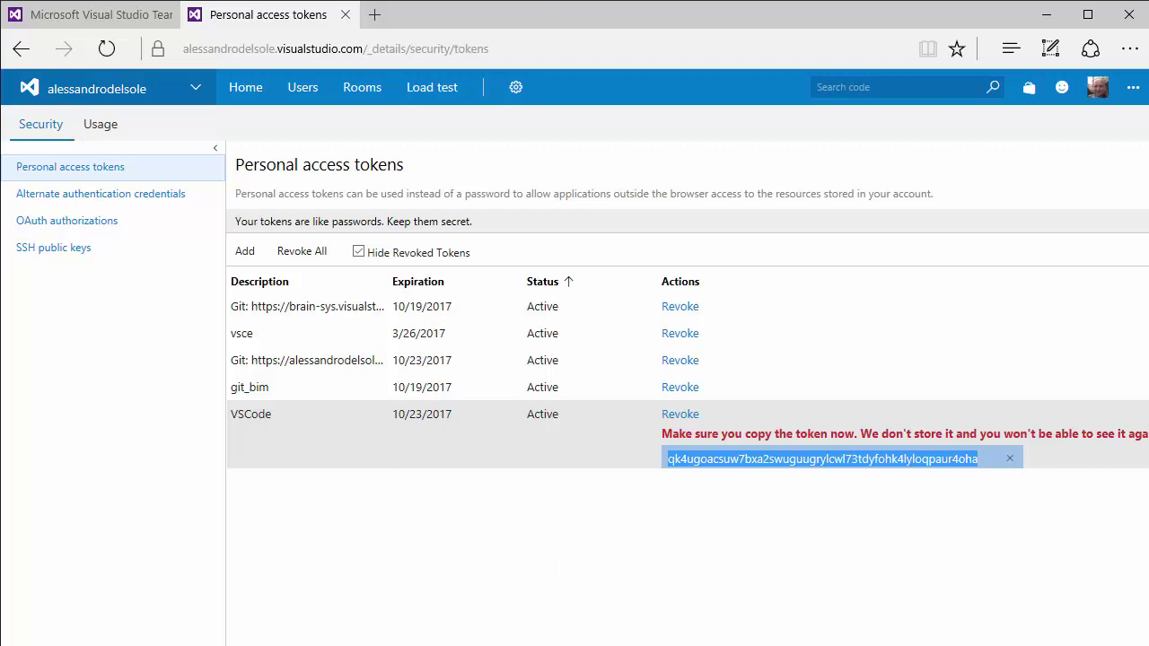
key("alt+Tab")
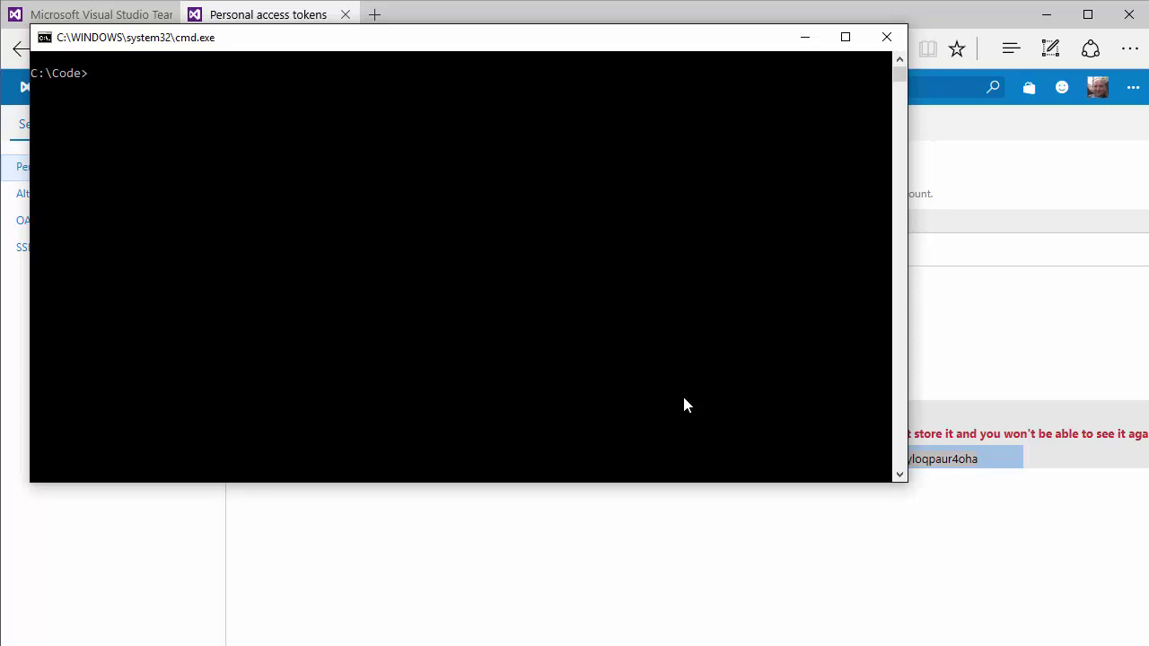
Create a WebApp folder under C:\Code and change into it.
type("md WebApp")
key("Return")
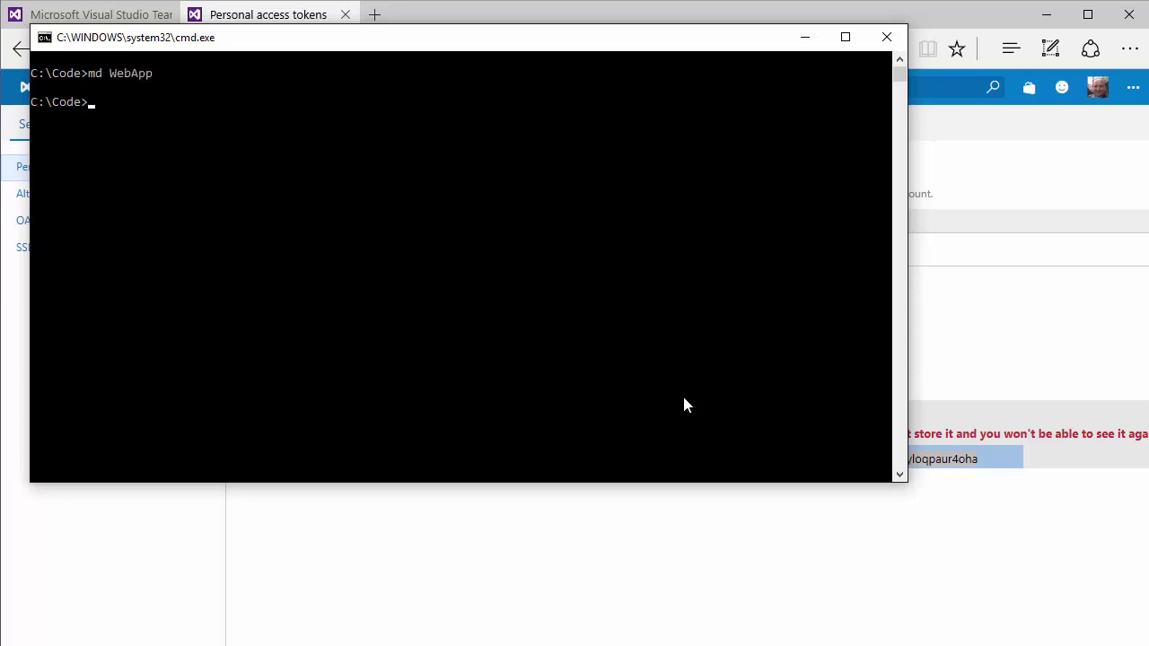
type("cd WebApp")
key("Return")
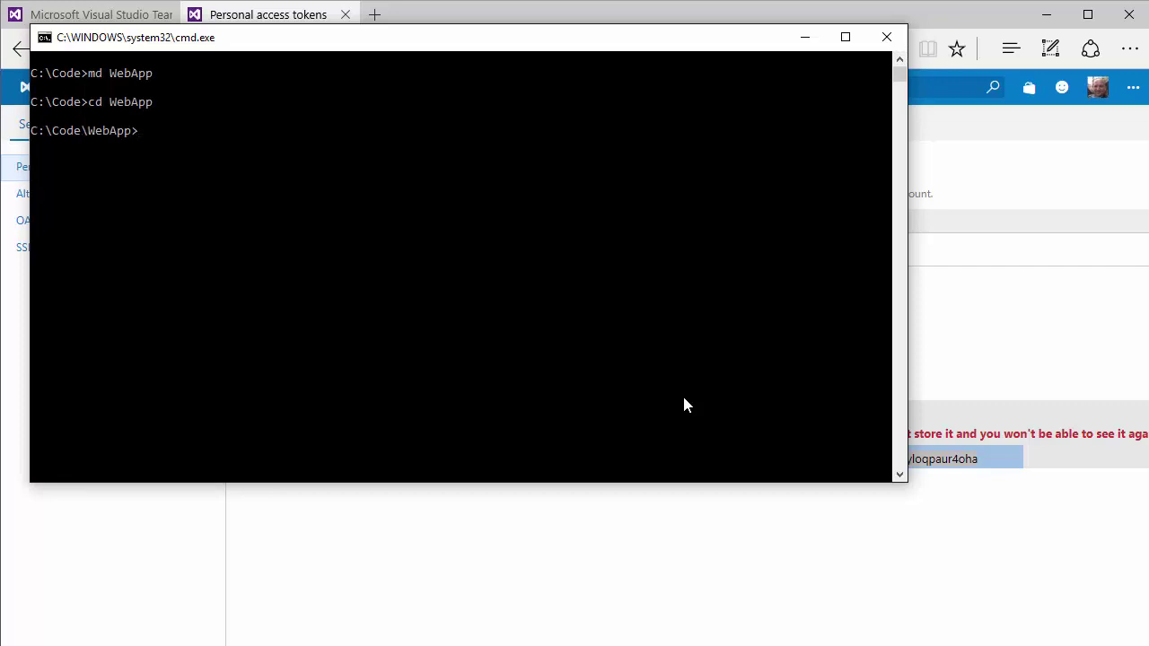
Scaffold a C# web project with 'dotnet new -t web' and list the files with dir.
type("dotnet new -t web")
key("Return")
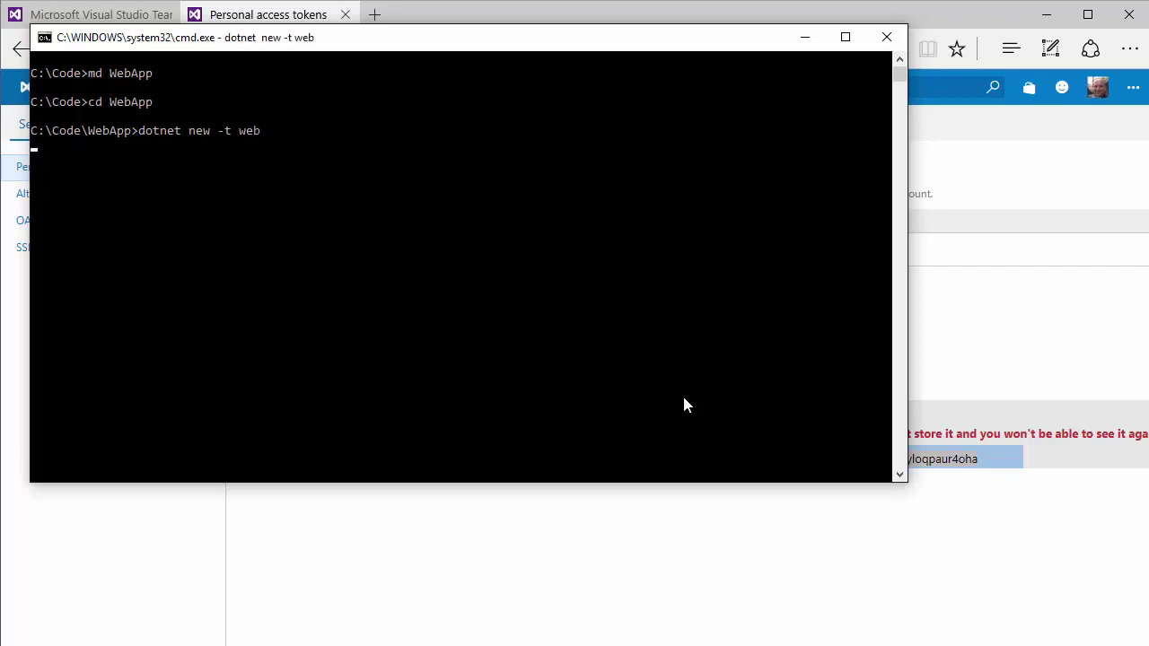
type("dir")
key("Return")
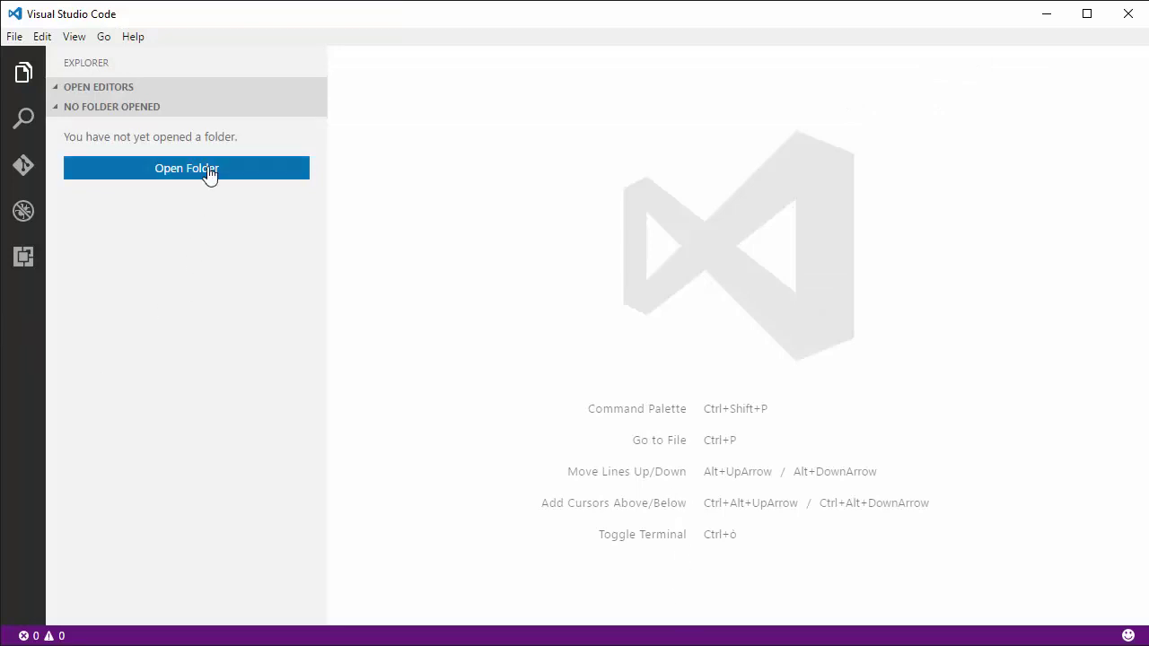
Open the C:\Code\WebApp folder, add the build and debug assets, and restore dependencies.
left_click(15, 36)
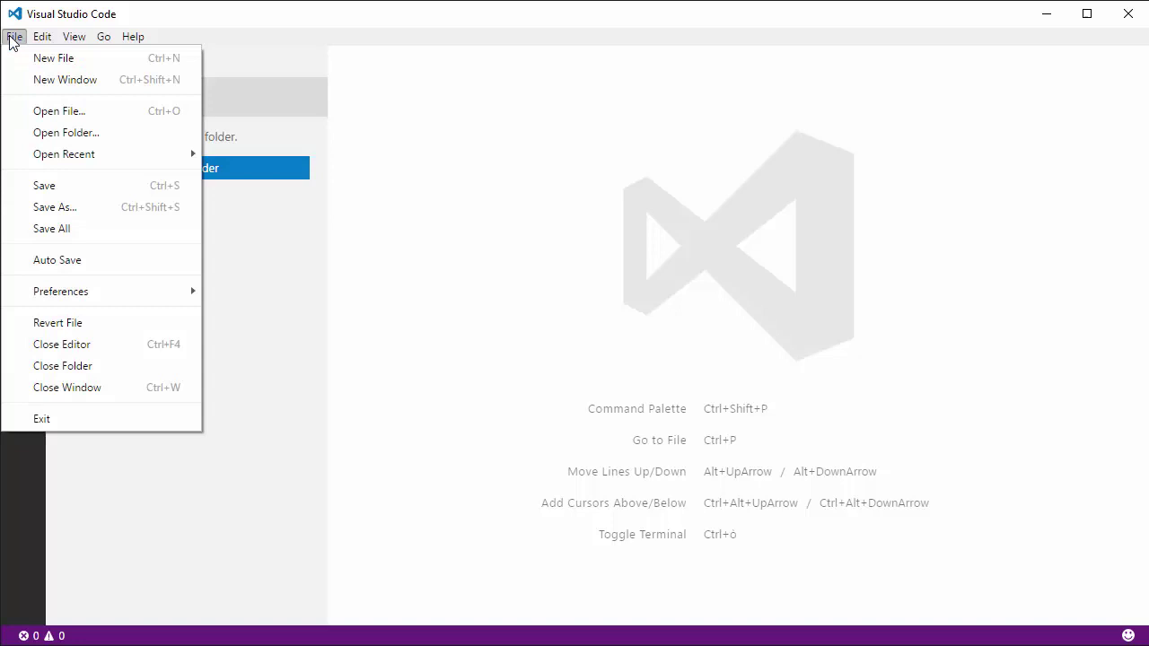
left_click(66, 133)
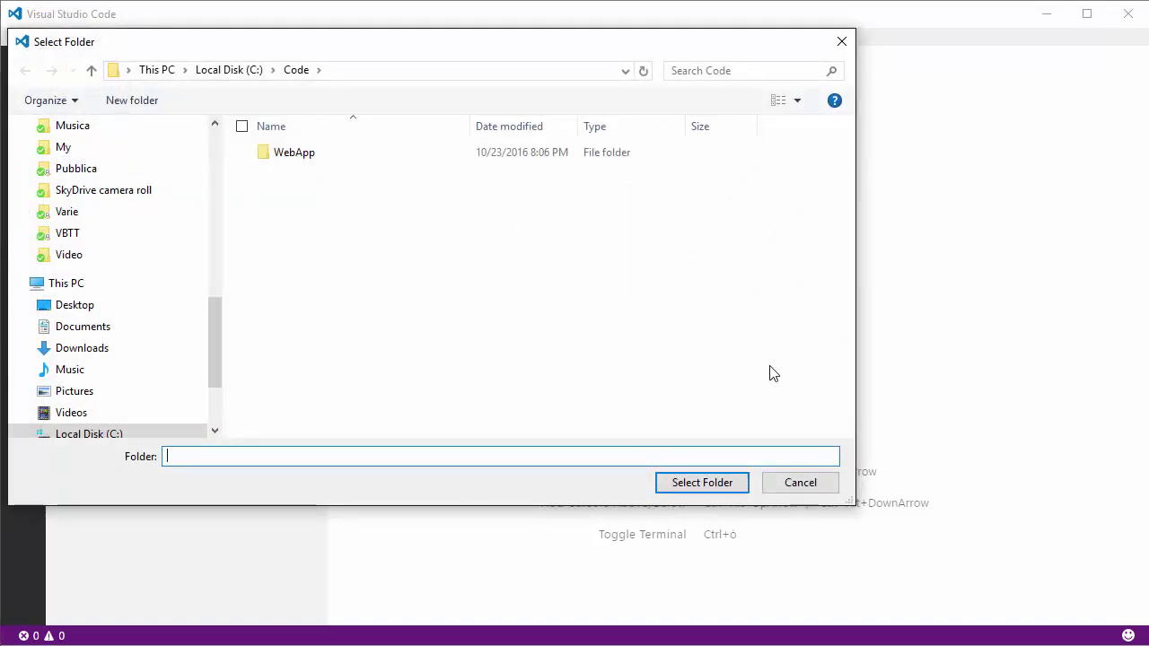
double_click(358, 154)
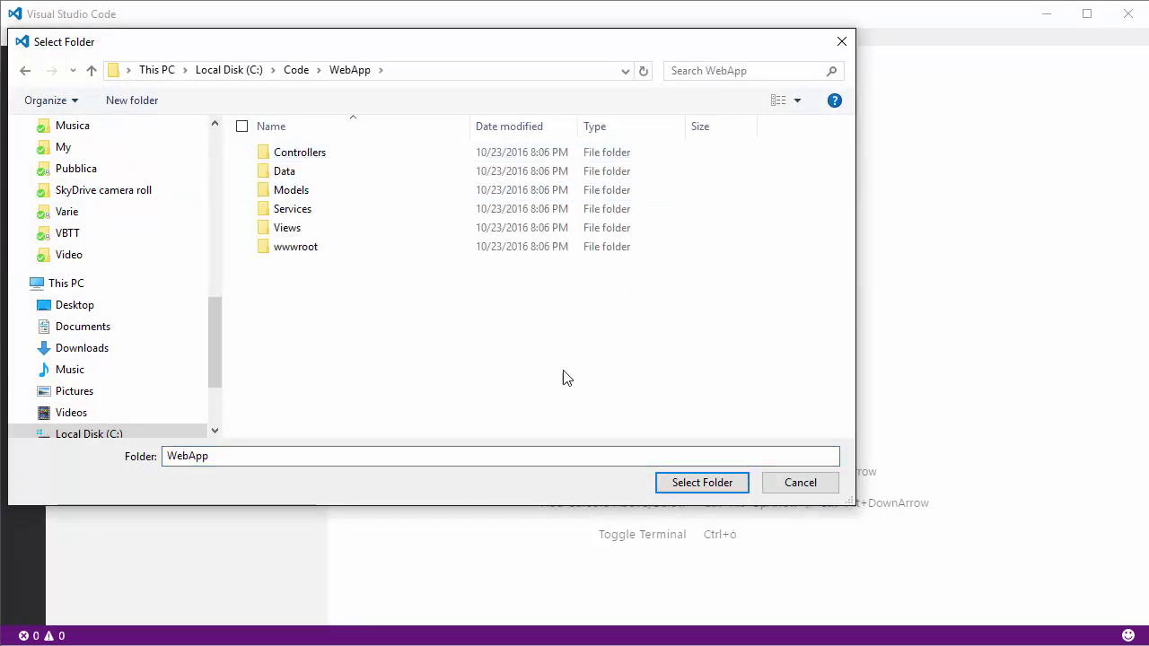
left_click(736, 484)
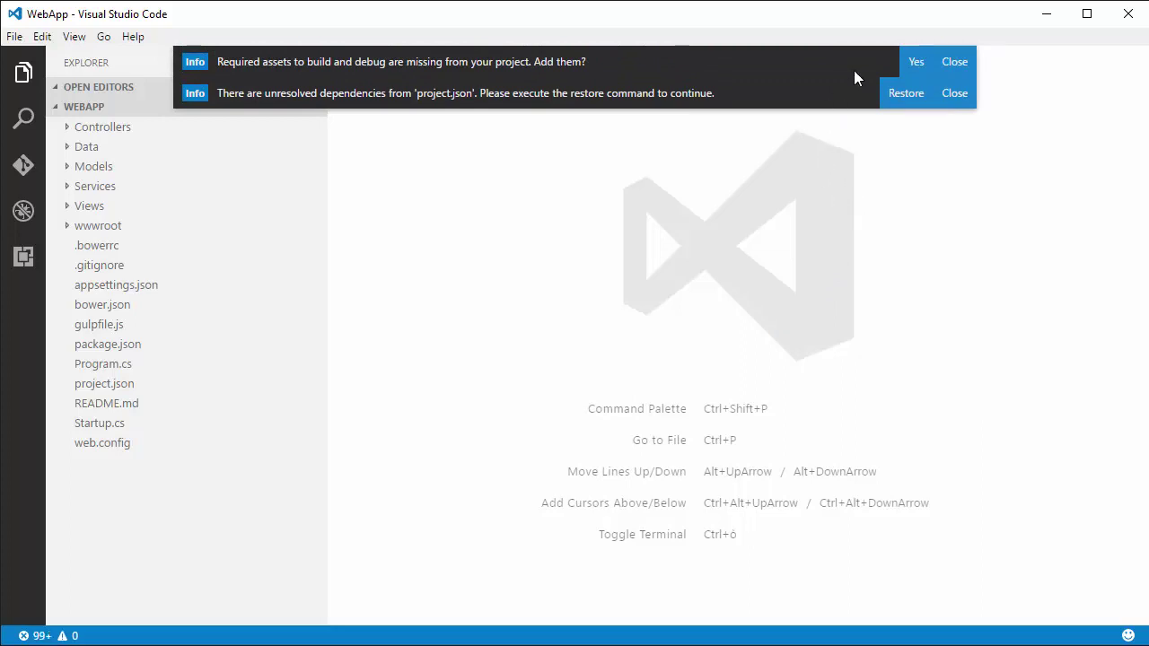
left_click(911, 62)
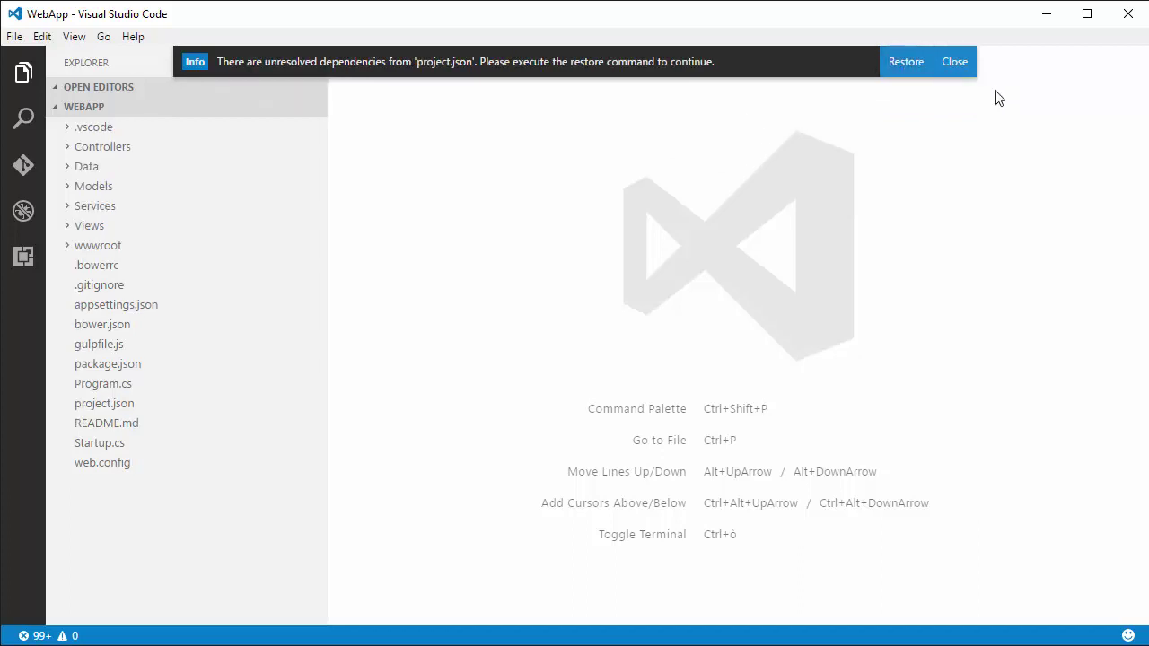
left_click(909, 72)
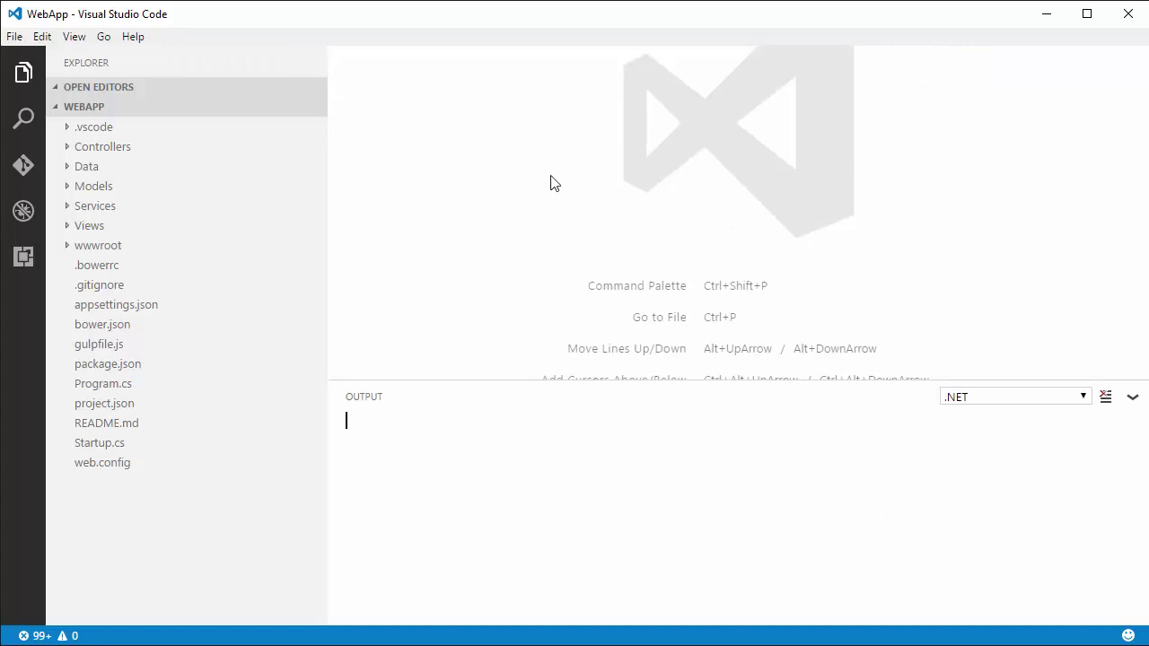
Check the Visual Studio Team Services extension, searching 'visual studio team services', then close its details.
left_click(24, 259)
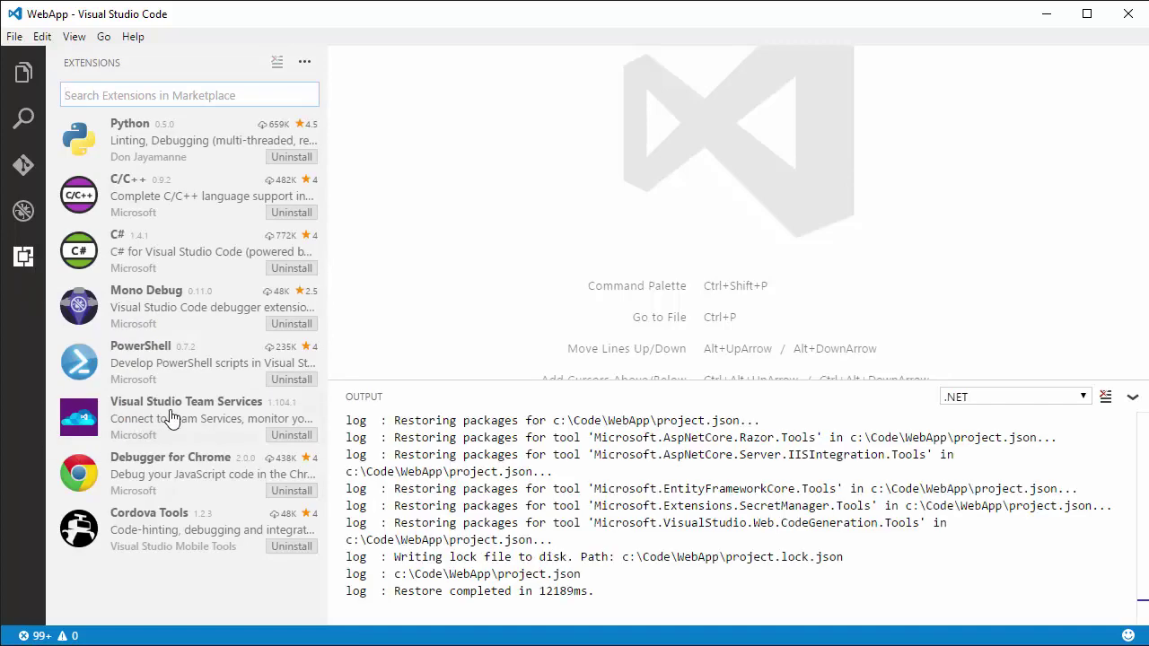
left_click(173, 419)
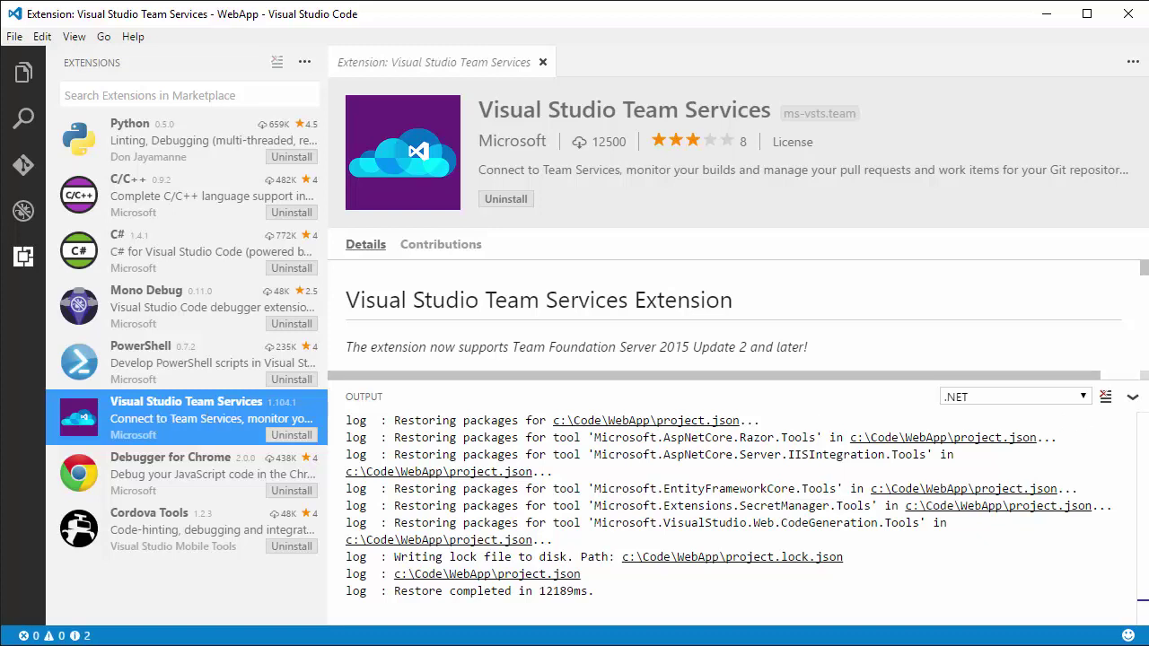
left_click(1134, 400)
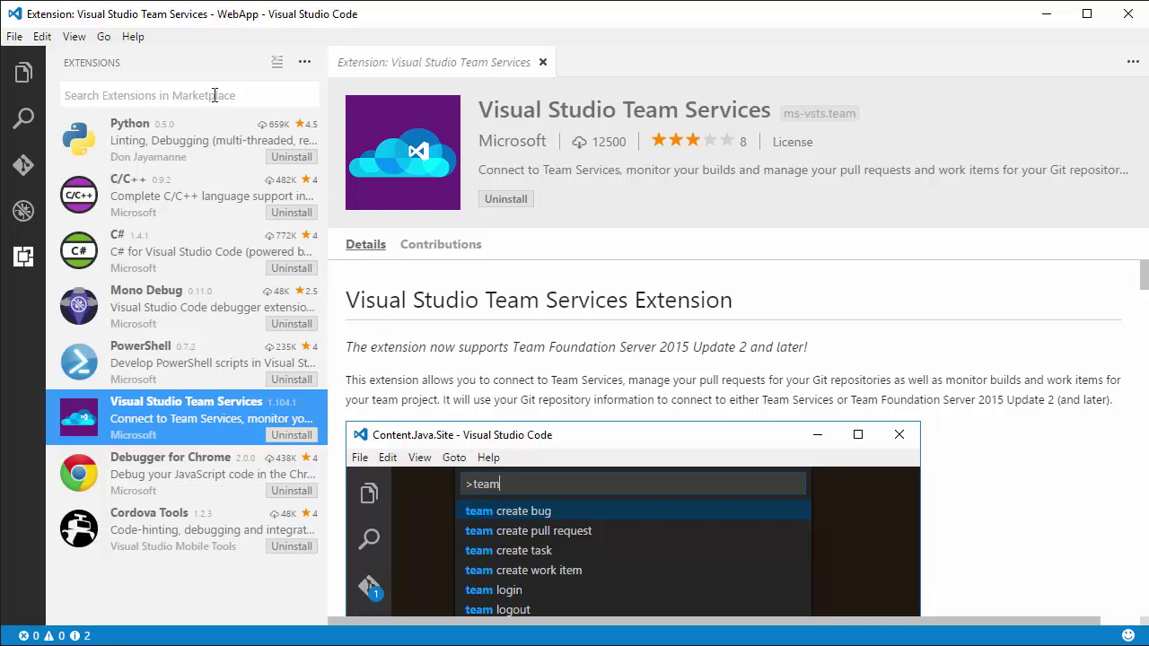
left_click(215, 95)
type("vis")
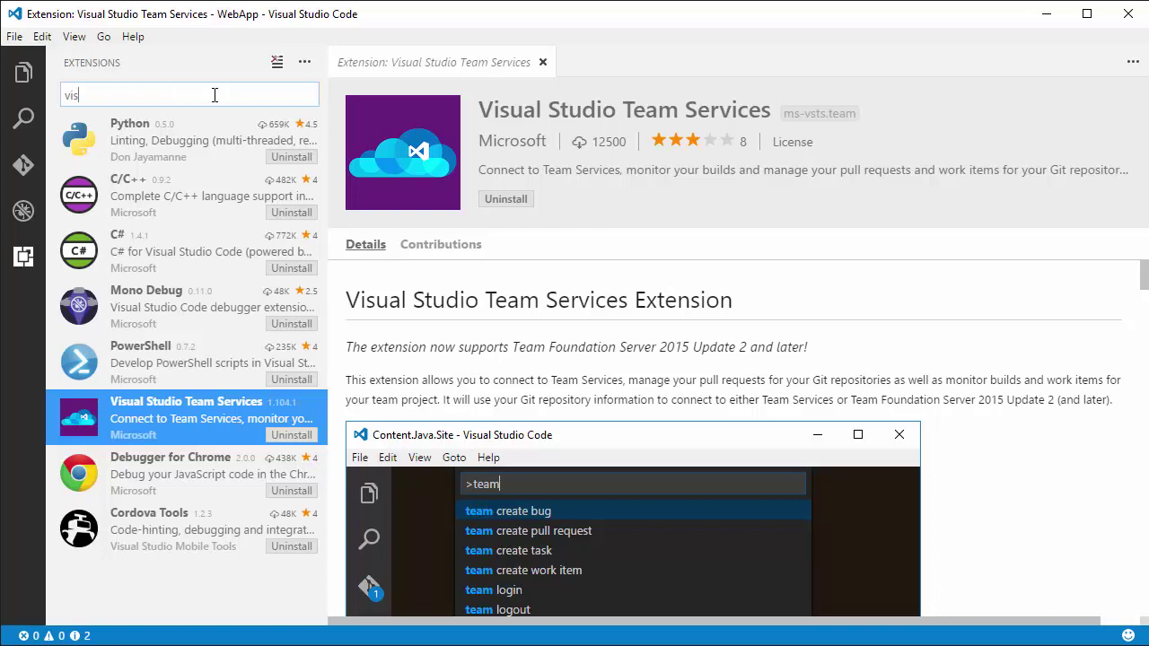
type("ual studio team services")
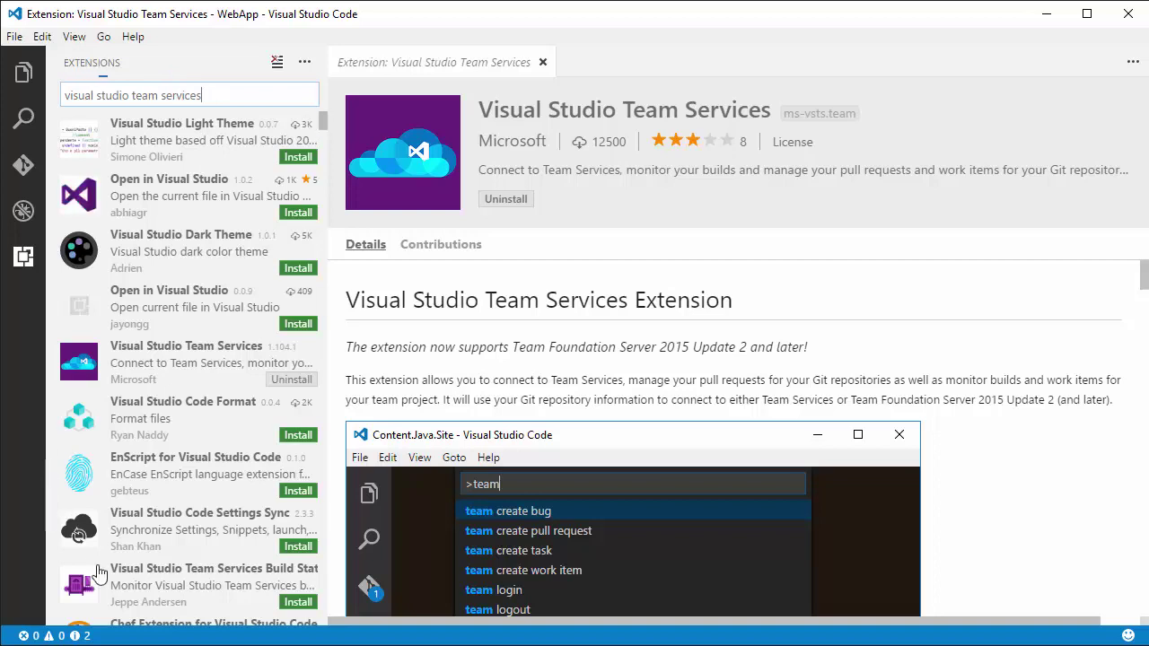
left_click(192, 359)
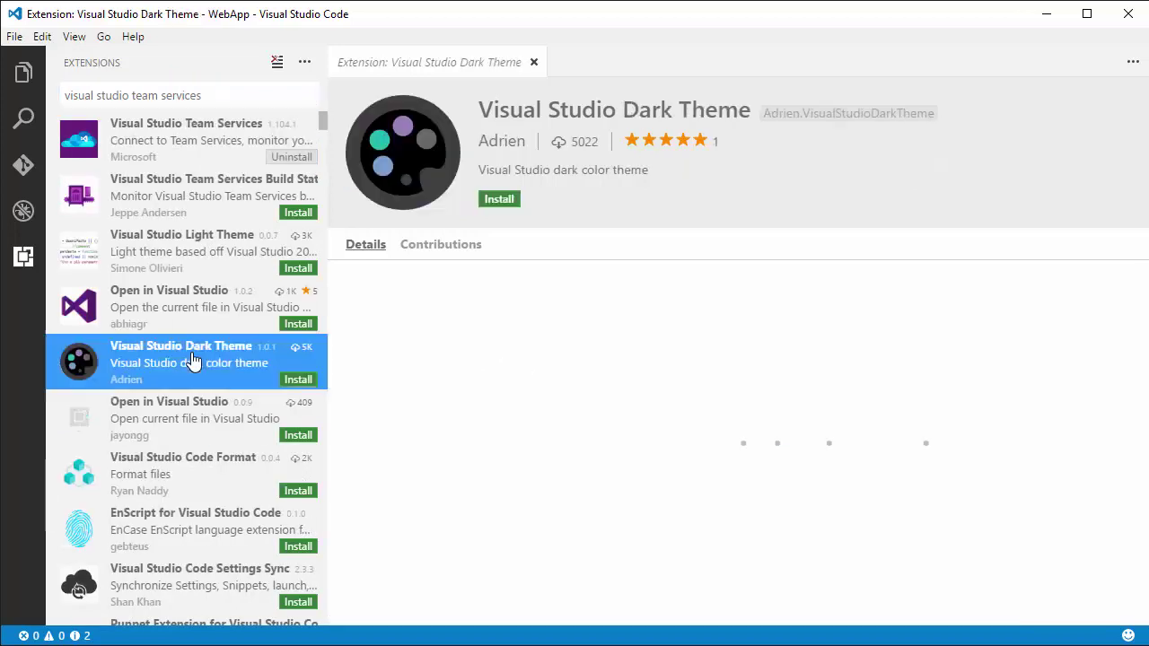
left_click(166, 145)
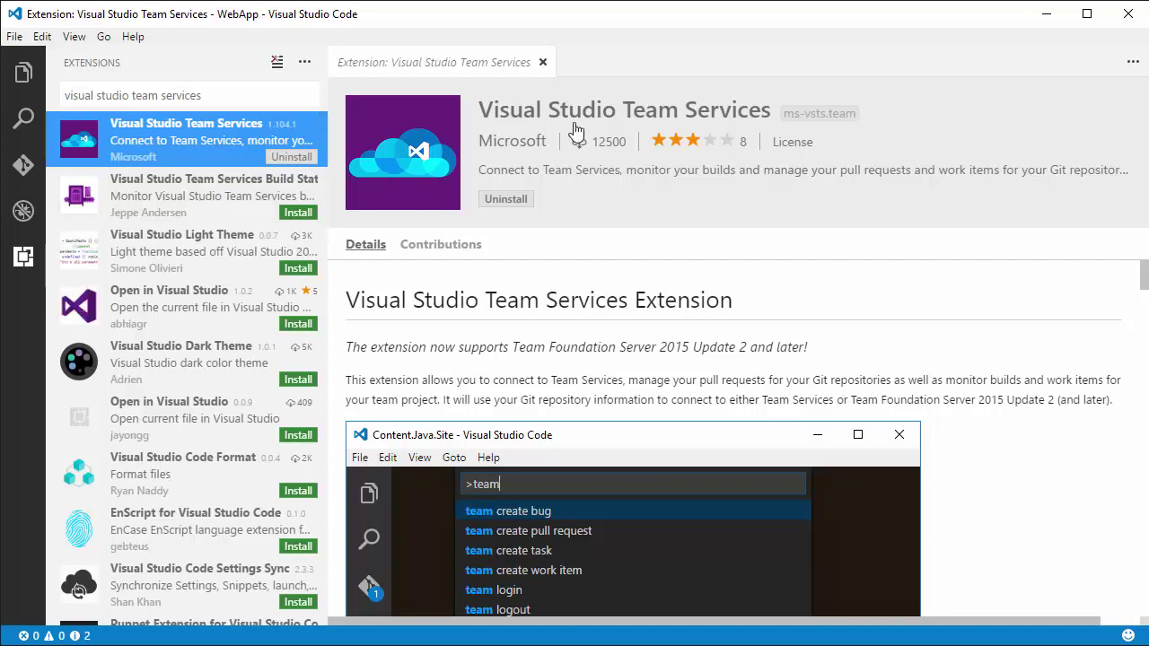
left_click(542, 62)
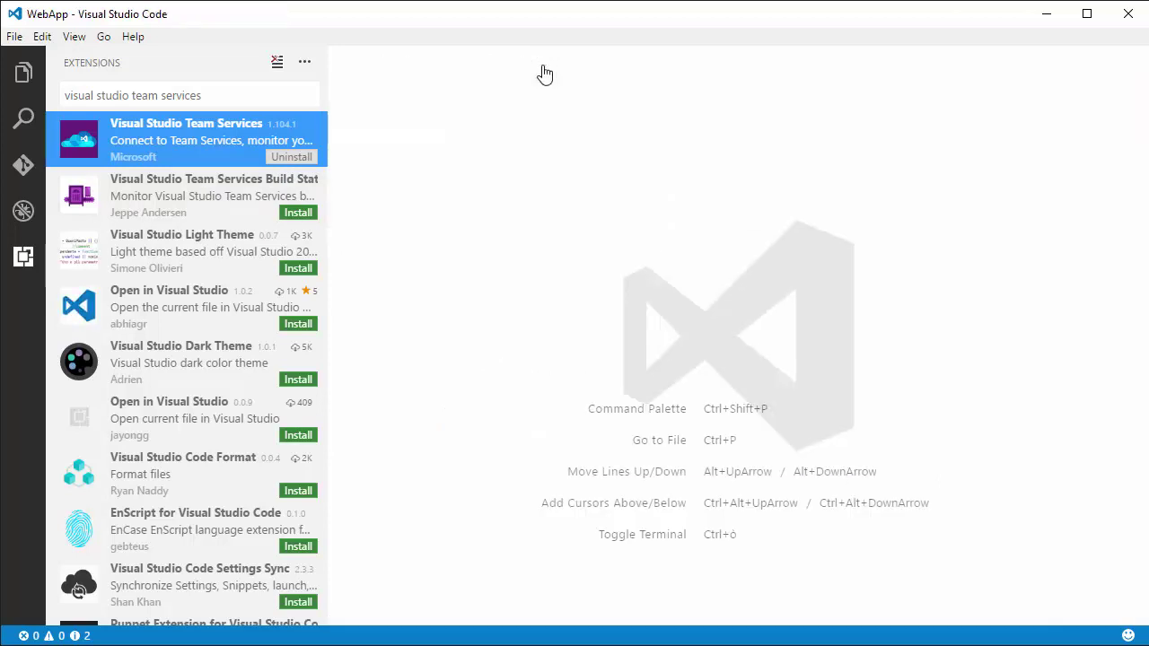
Initialize a git repository for WebApp and commit all 76 files as 'First local commit'.
left_click(21, 73)
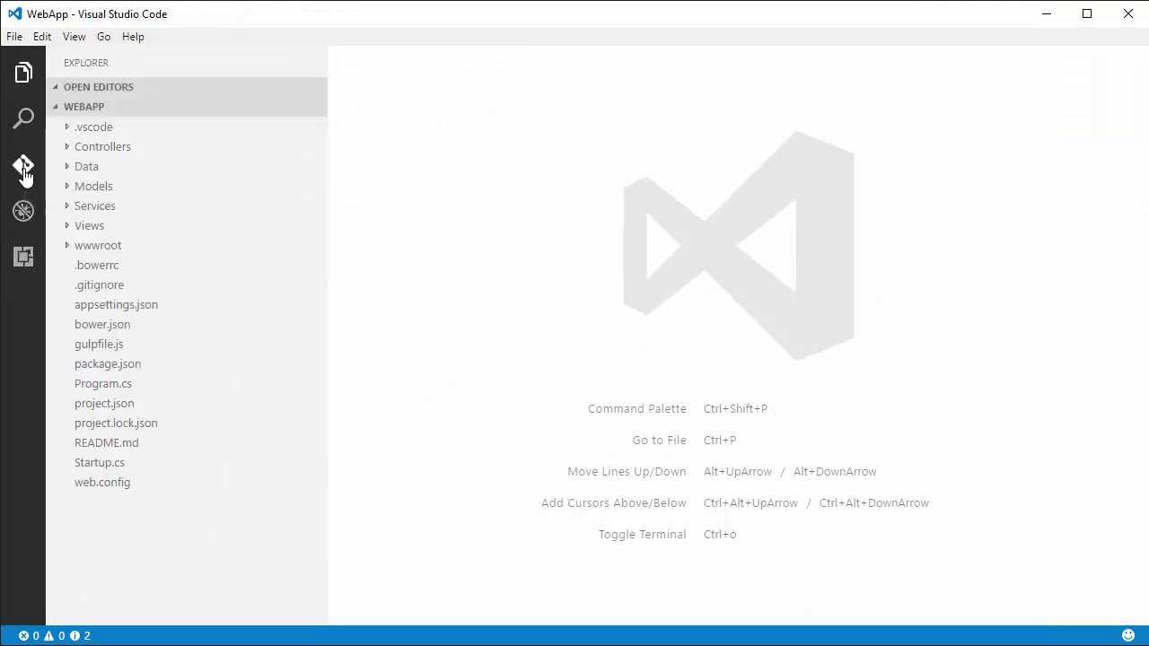
left_click(23, 171)
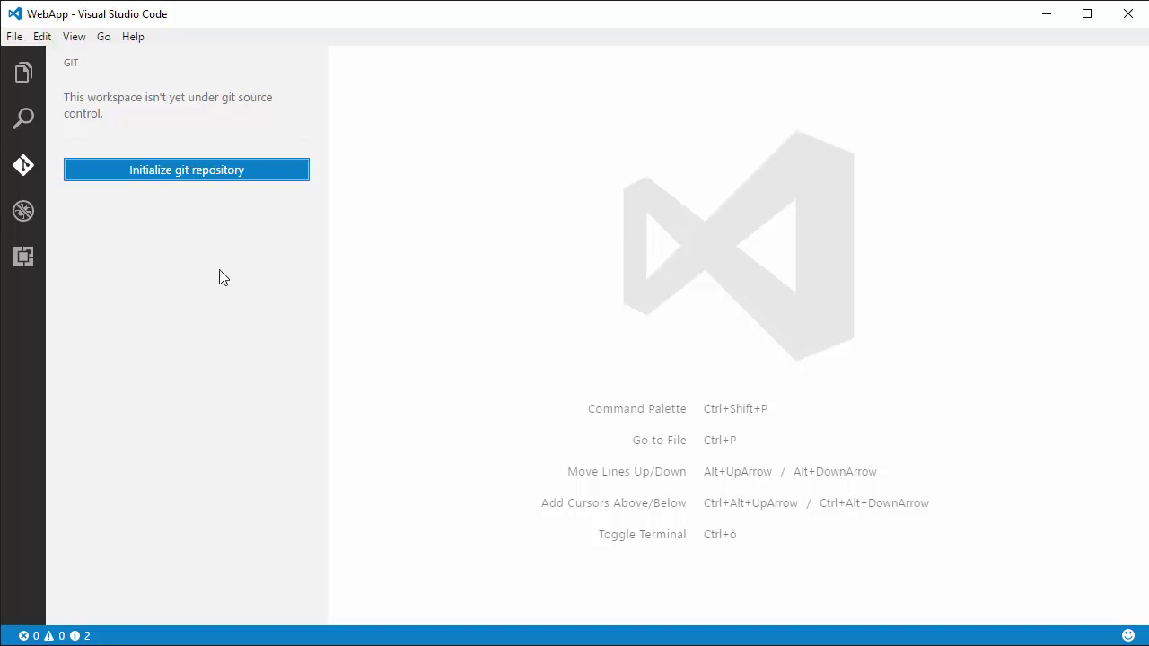
left_click(152, 172)
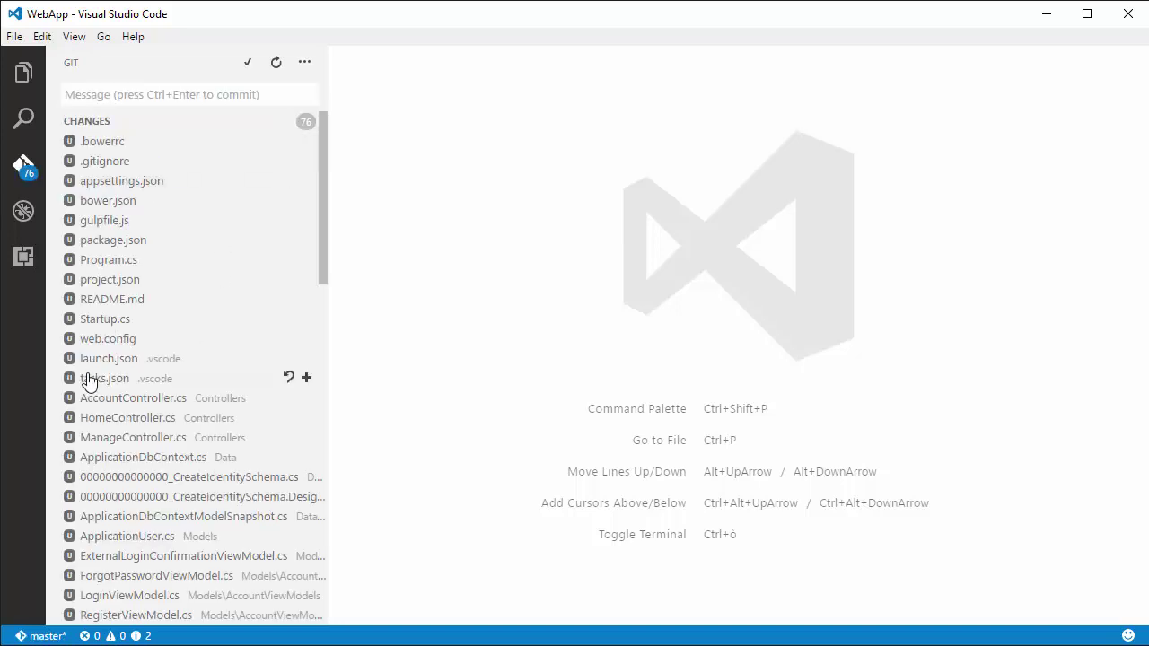
left_click(239, 98)
type("First")
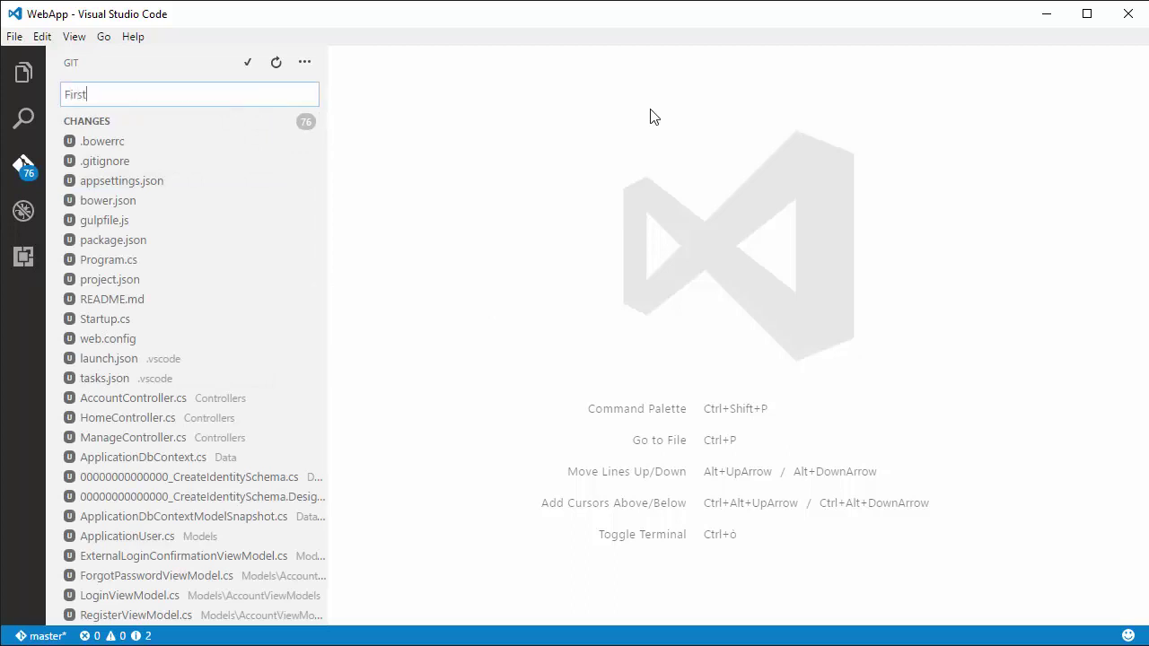
type(" local commit")
key("ctrl+Return")
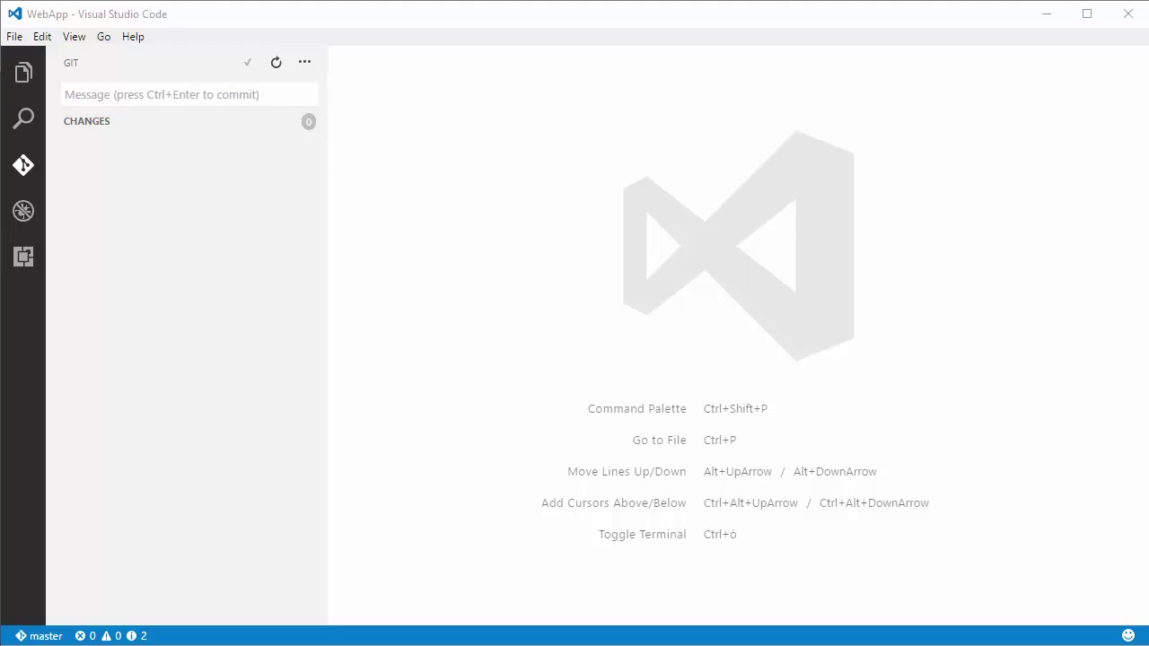
In Command Prompt, add the Team Services VSCode repository URL as the origin remote.
key("alt+Tab")
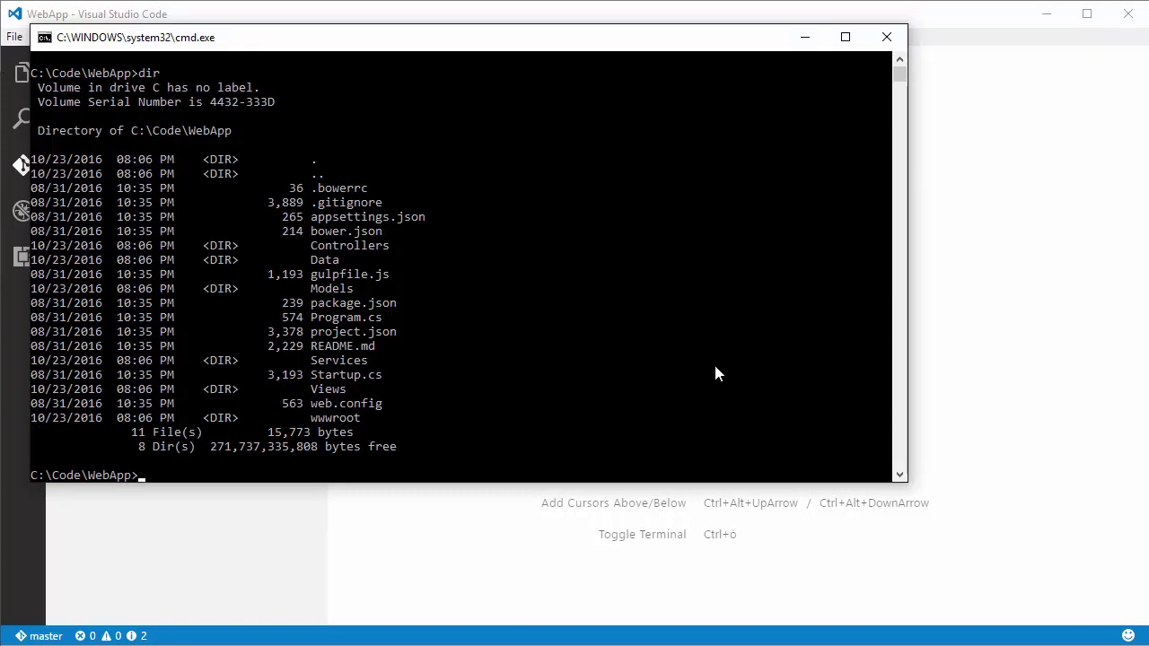
scroll(715, 368, "down", 6)
scroll(717, 375, "down", 2)
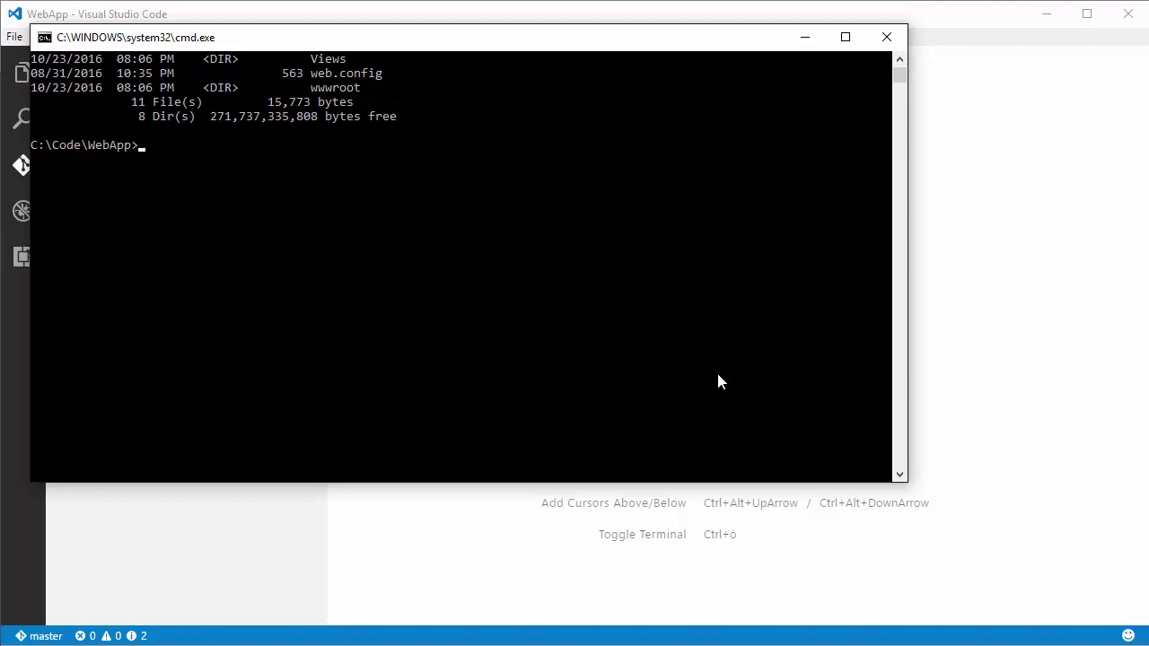
type("remote add origin")
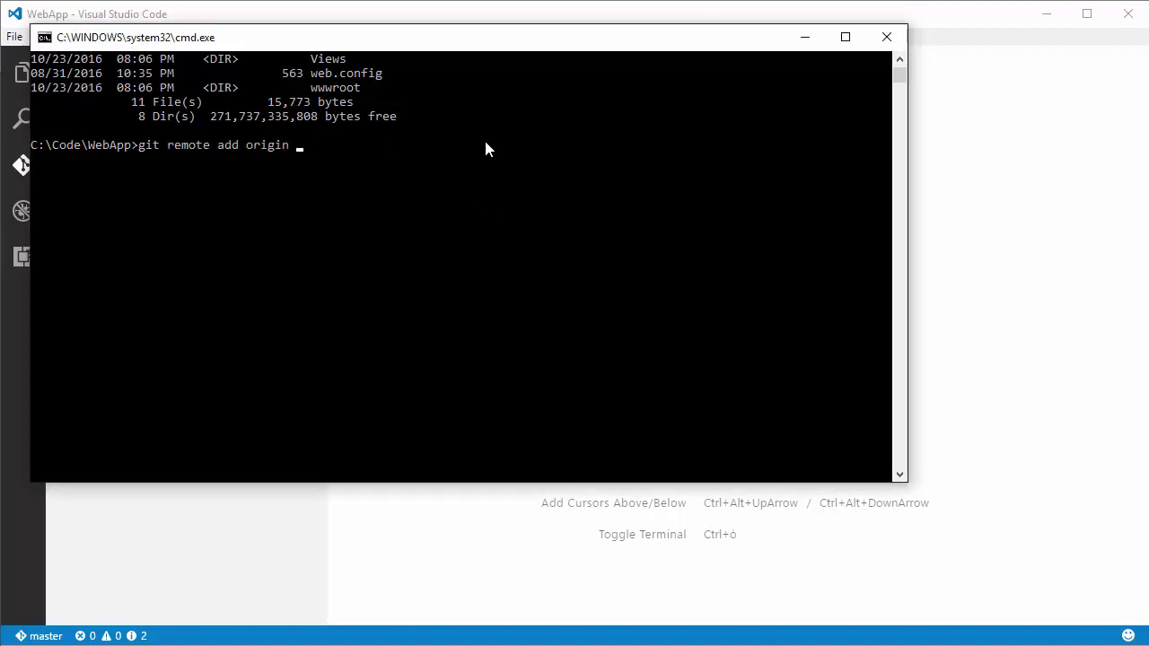
type("https://alessandrodelsole.visualstudio.com/_git/VSCode")
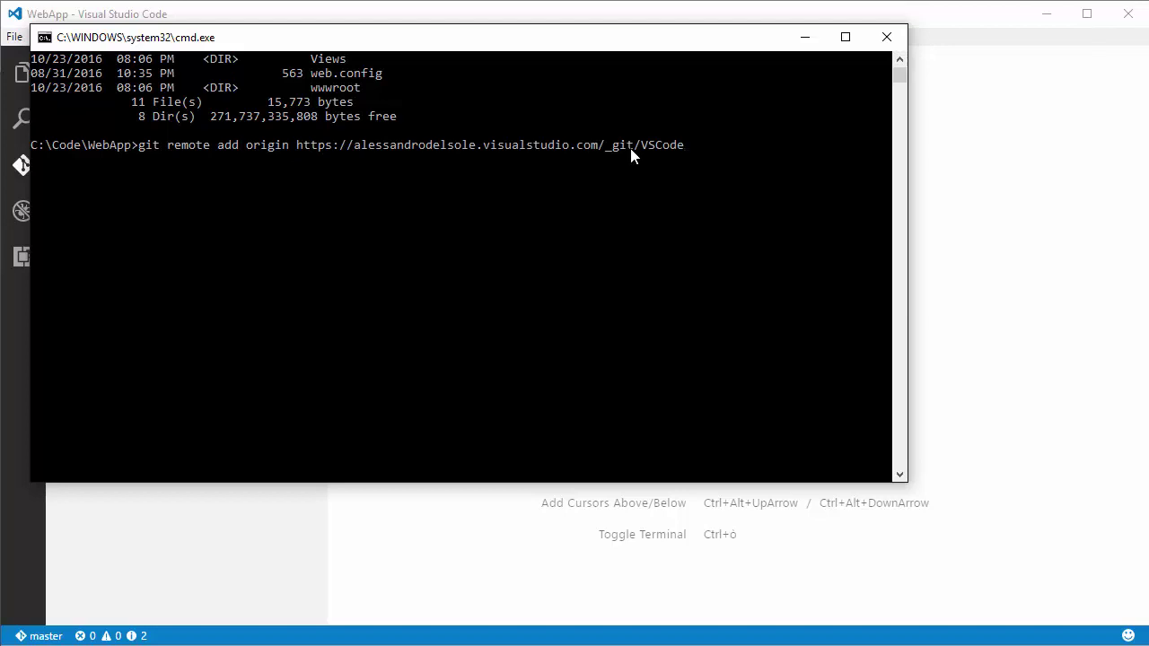
key("Return")
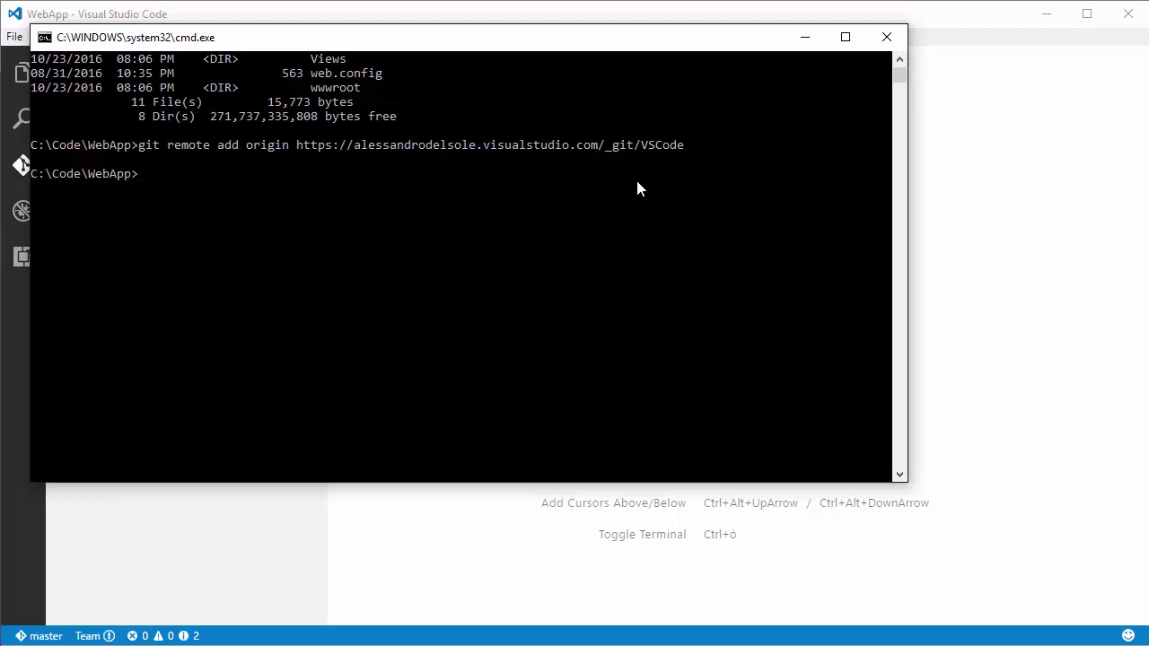
Push master to origin with tracking using 'git push -u origin master'.
type("git push -u origin master")
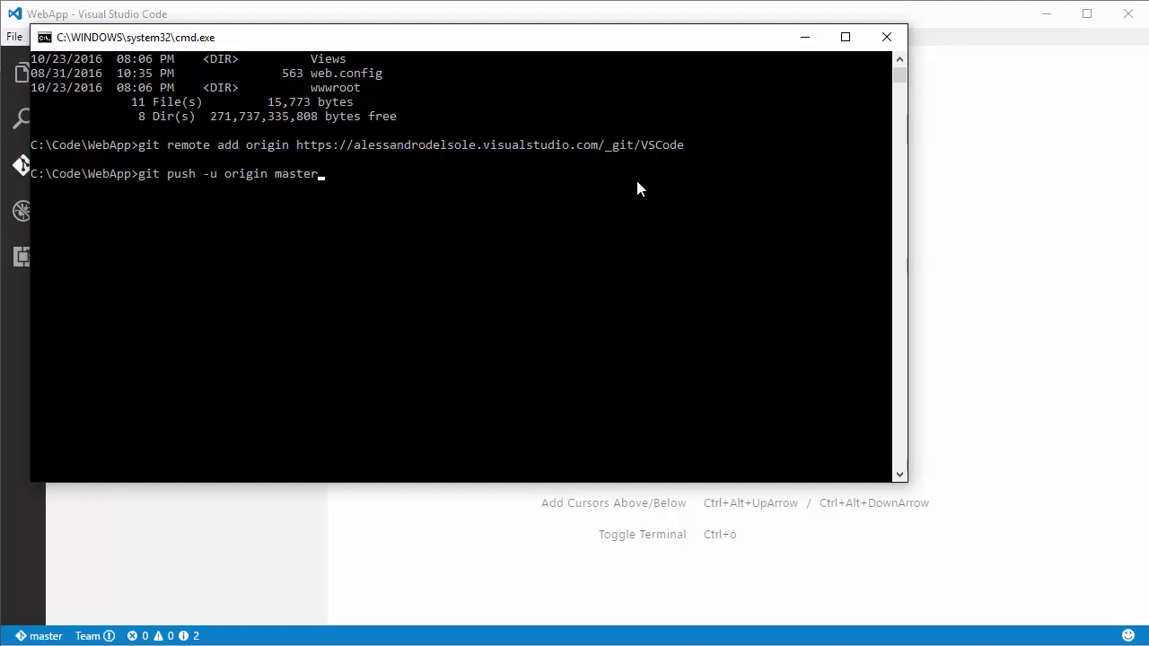
key("Return")
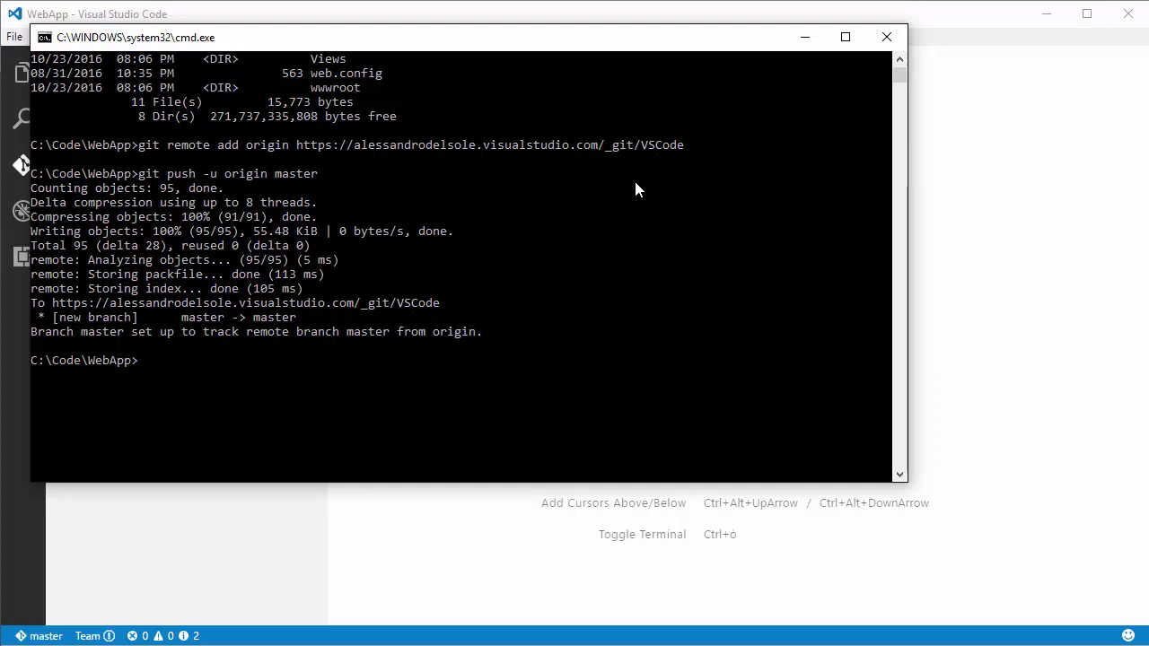
left_click(634, 18)
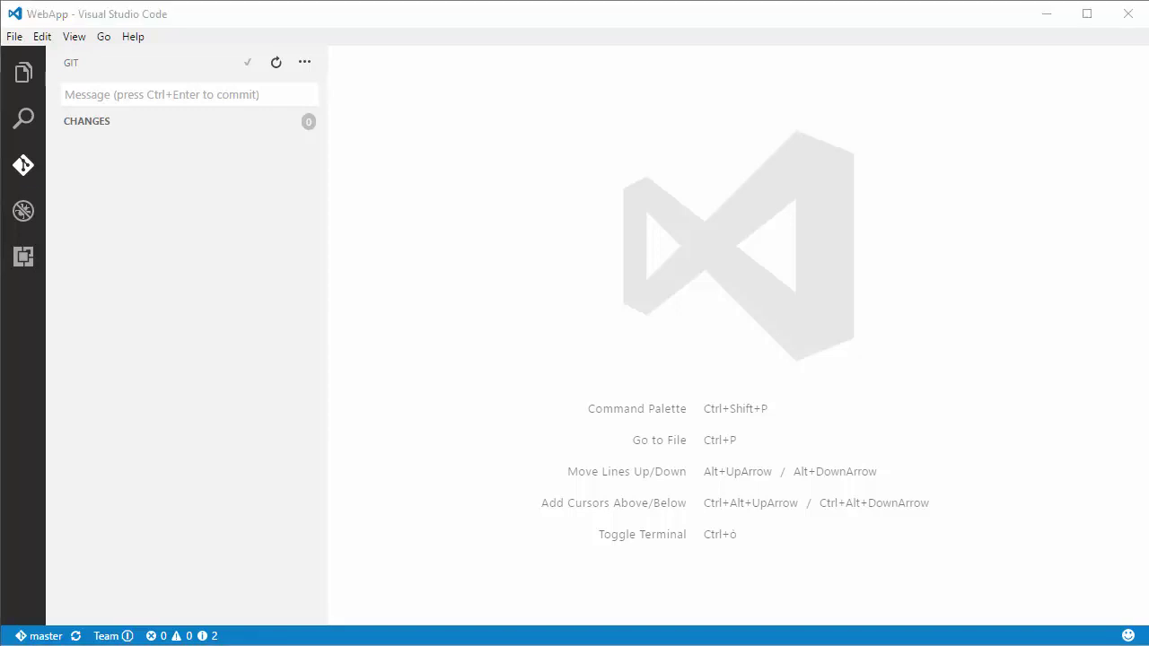
Run 'team login' from the Command Palette to begin signing in to Team Services.
left_click(115, 639)
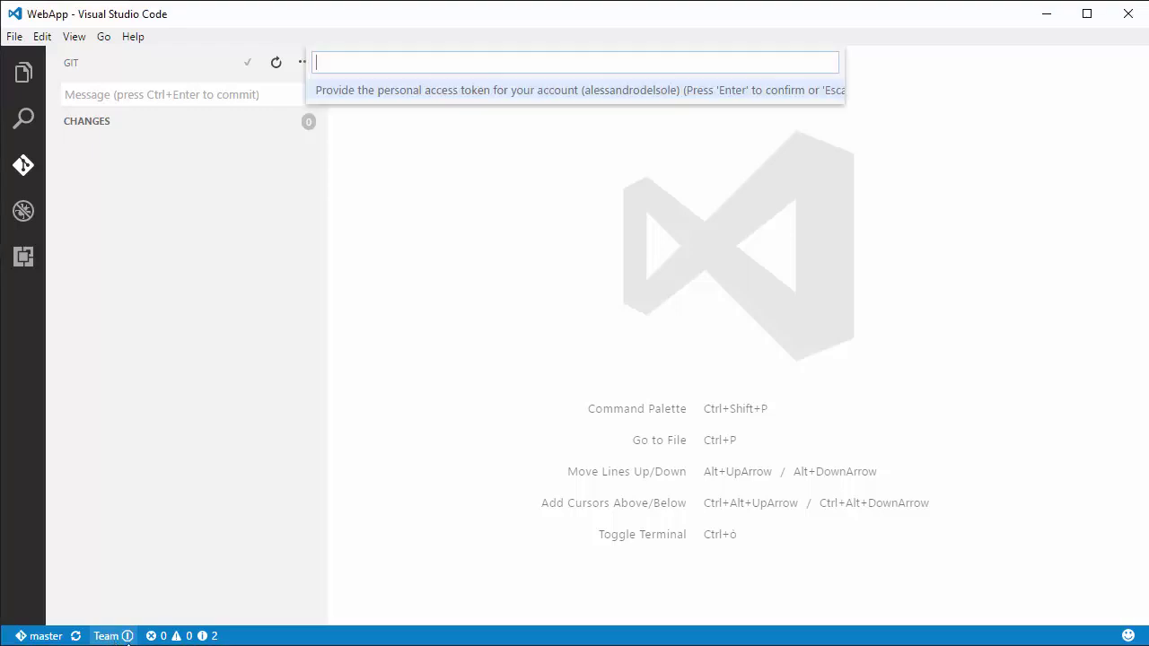
left_click(74, 37)
left_click(101, 57)
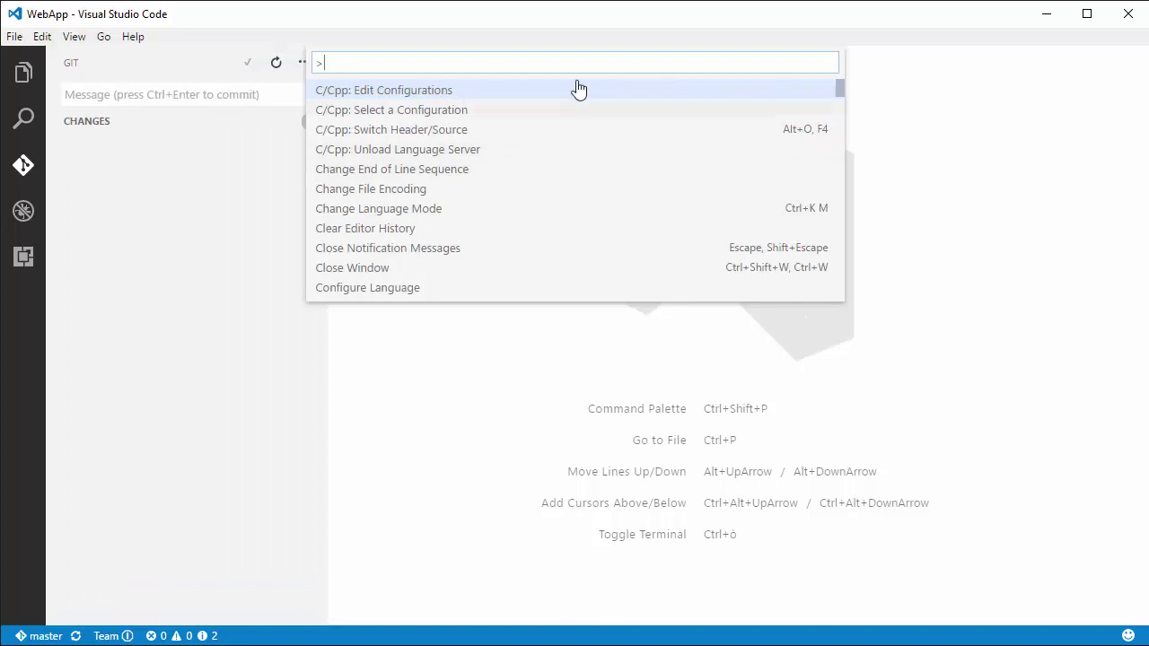
type("team login")
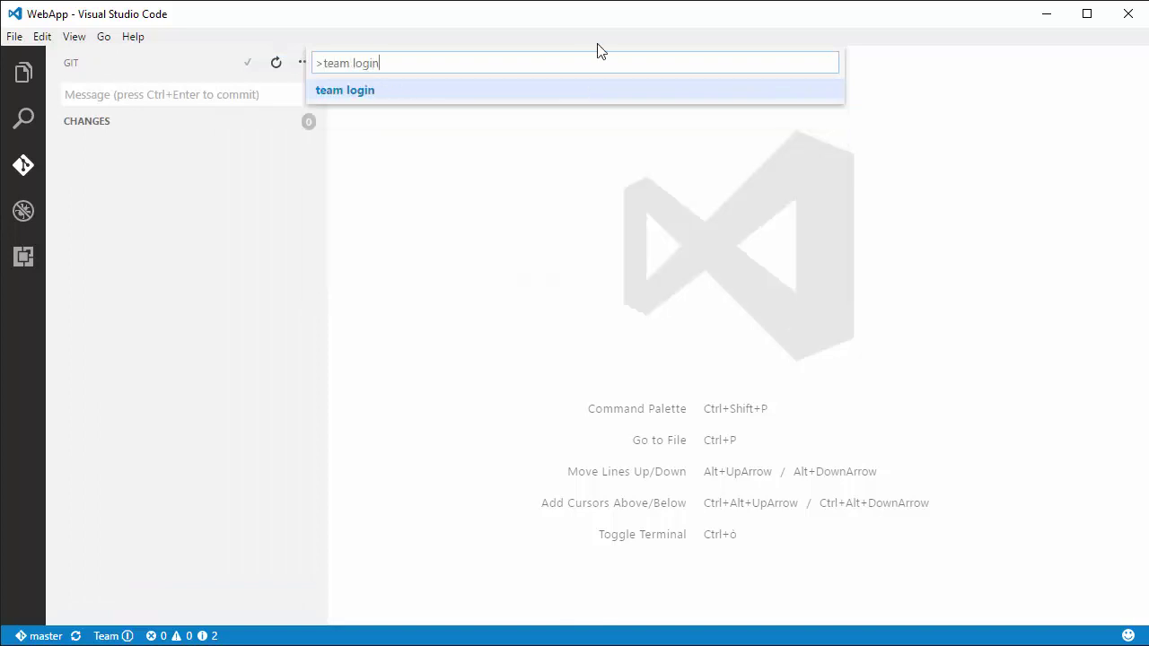
key("Return")
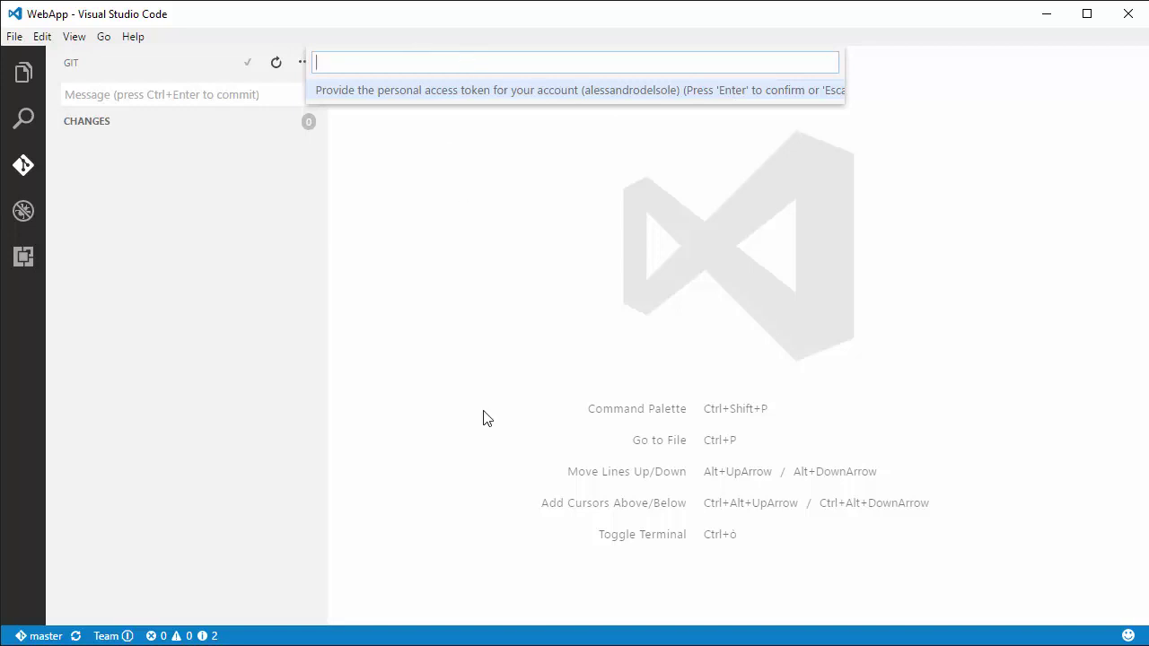
Copy the saved access token from Notepad, rerun 'team login', and sign in with it.
key("alt+Tab")
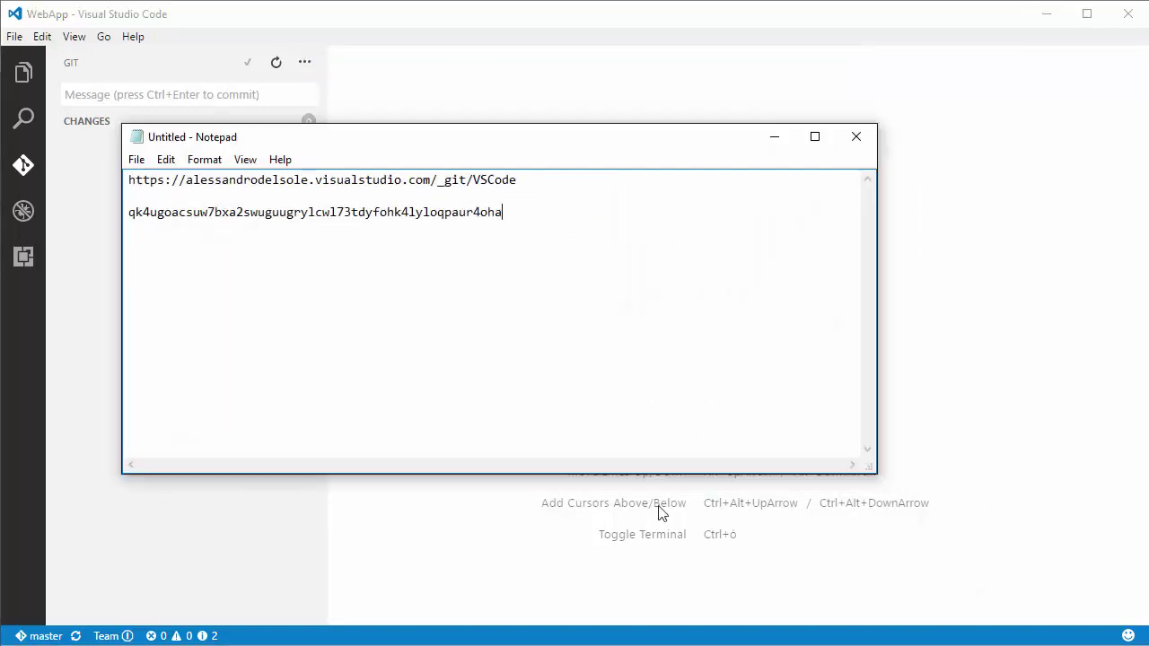
left_click_drag(512, 215, 126, 211)
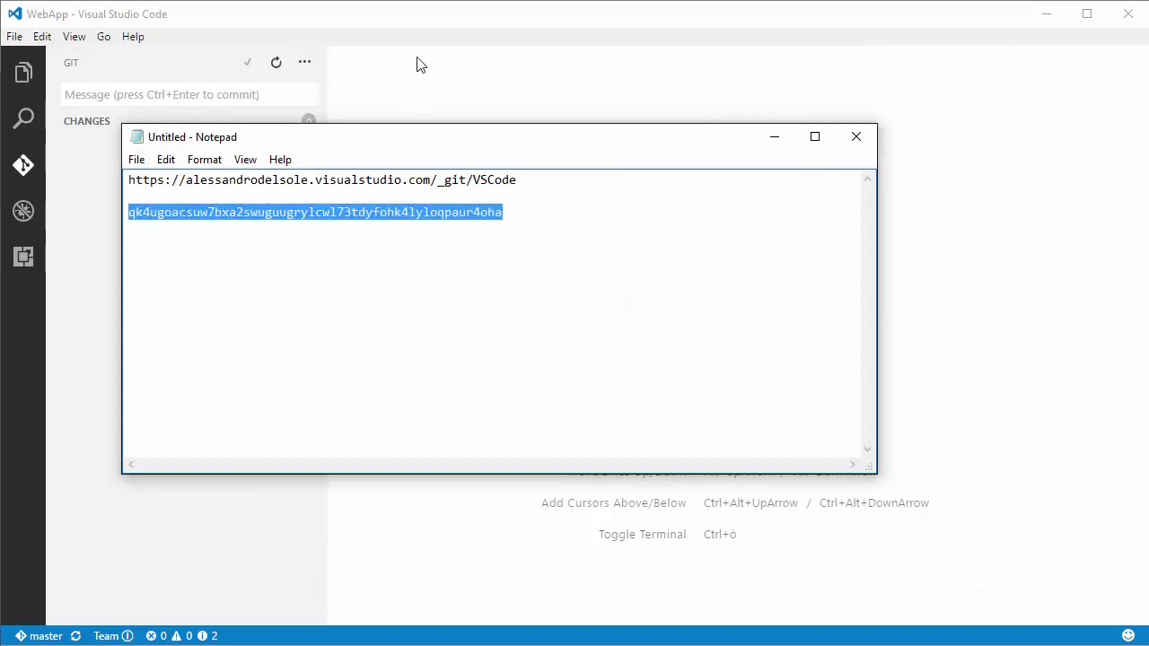
left_click(424, 19)
left_click(74, 37)
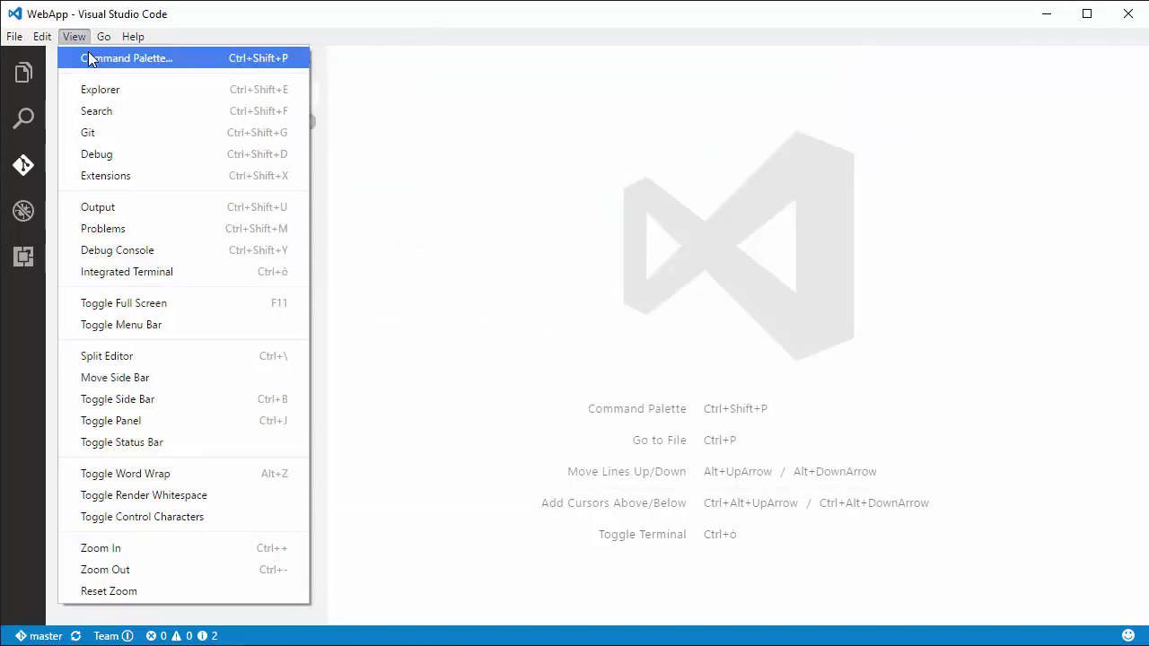
left_click(126, 57)
type("team lo")
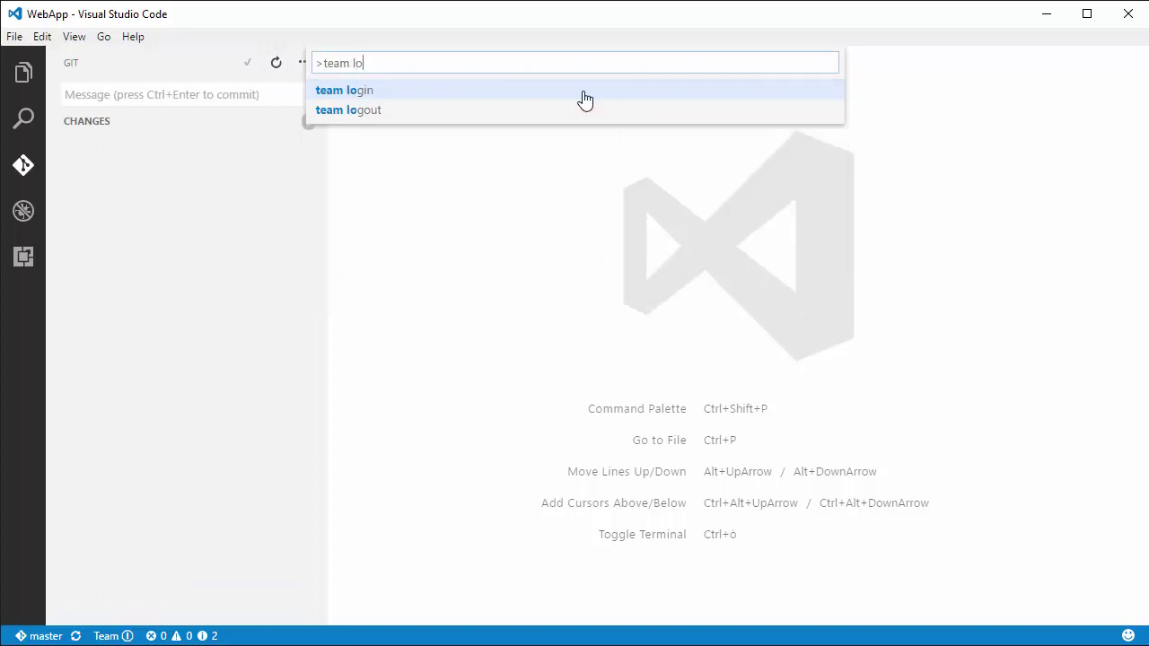
key("Return")
key("ctrl+v")
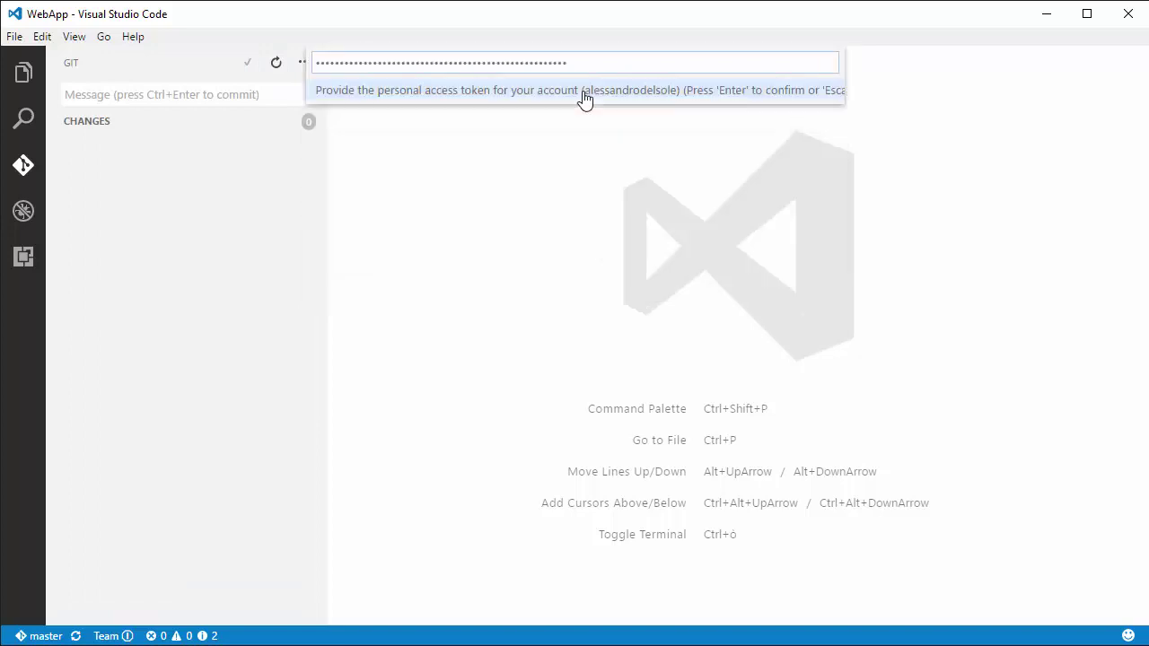
key("Return")
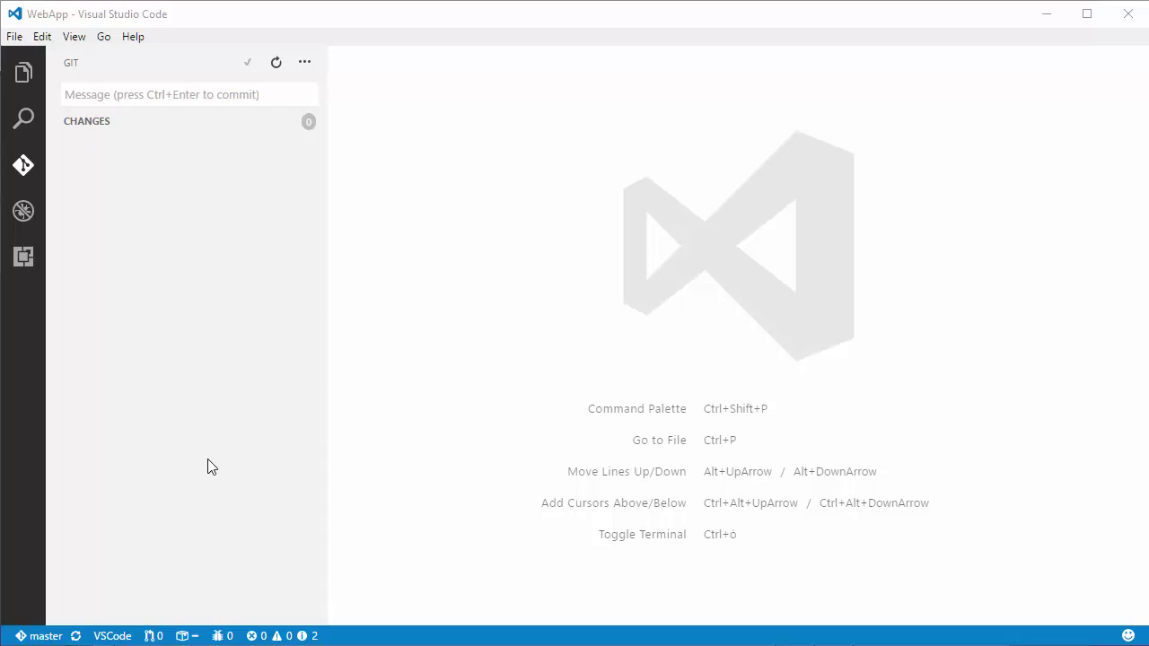
Return to the Explorer view of the WebApp project and sync the repository with the server.
left_click(23, 167)
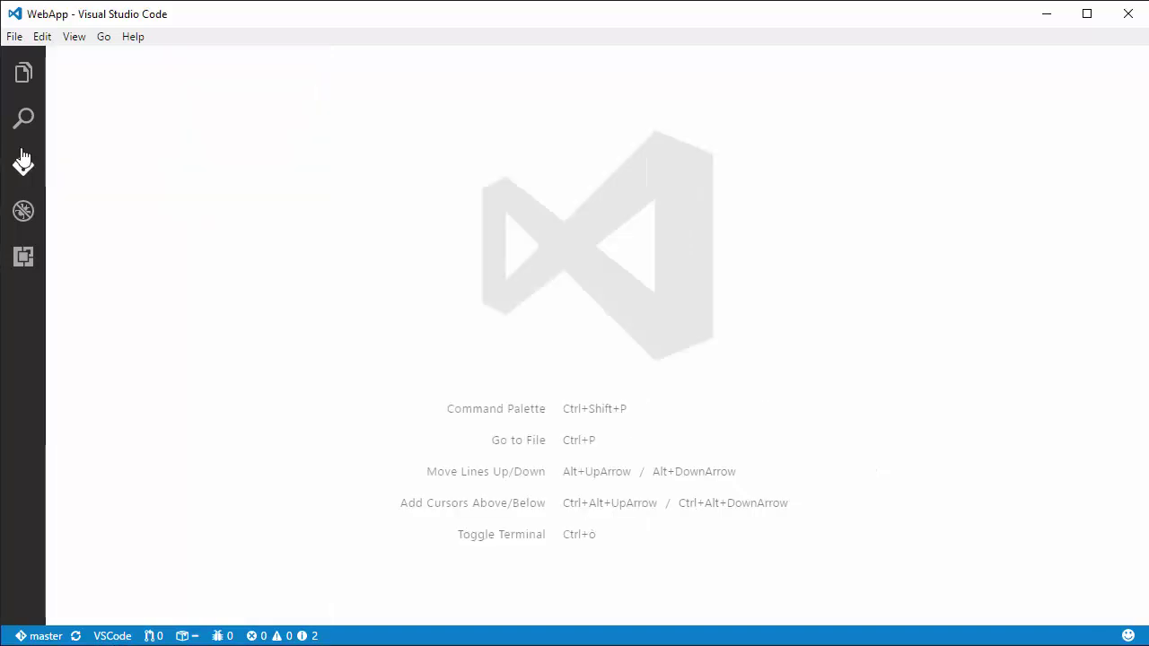
left_click(23, 72)
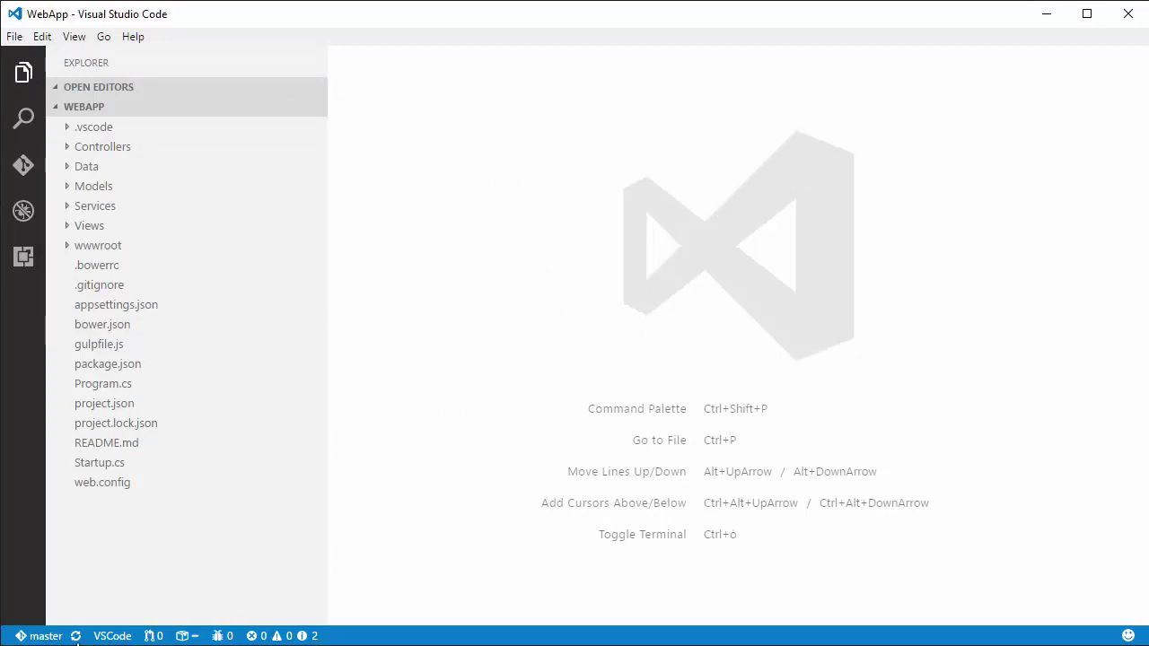
left_click(76, 636)
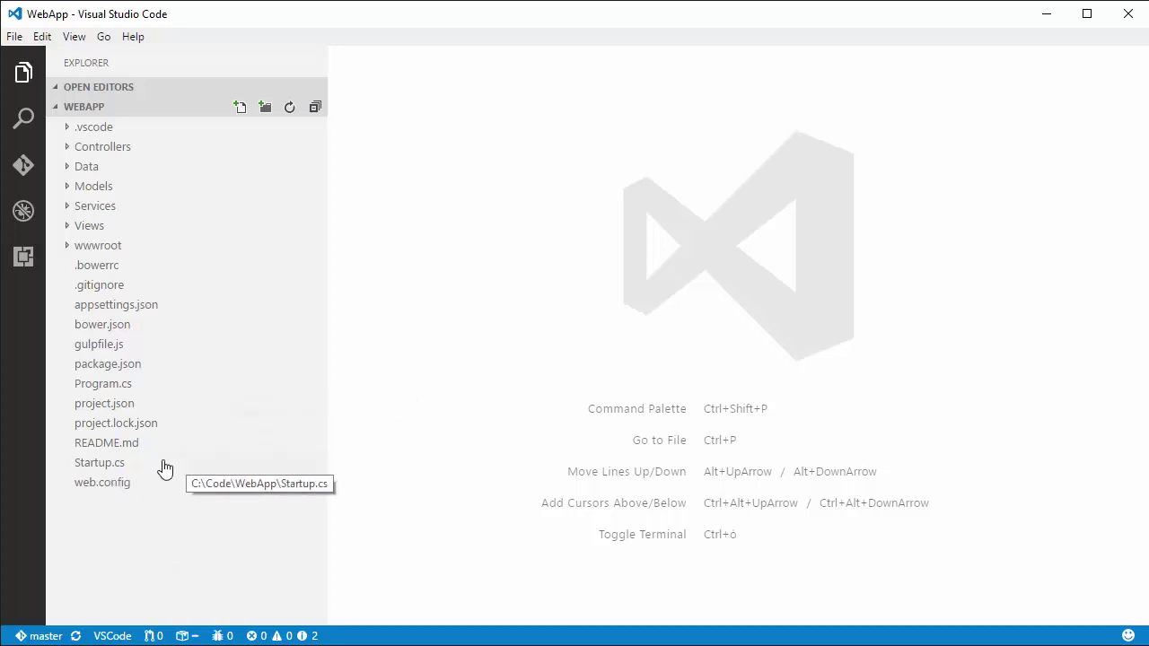
Open Startup.cs and put the cursor on blank line 15.
left_click(105, 470)
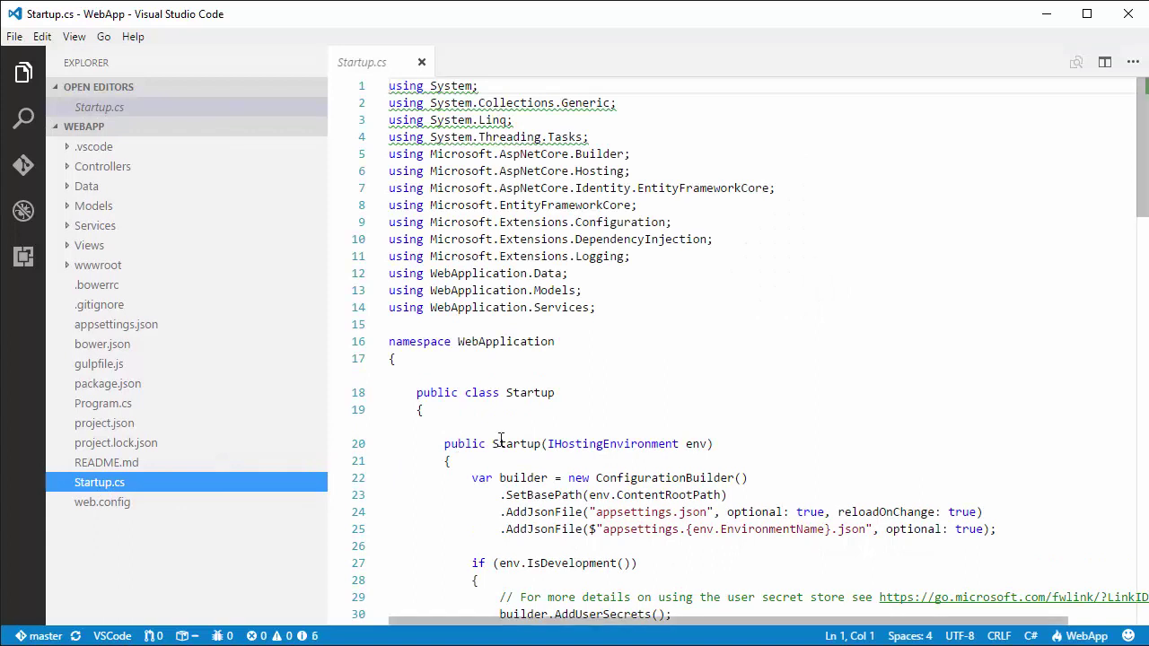
left_click(505, 341)
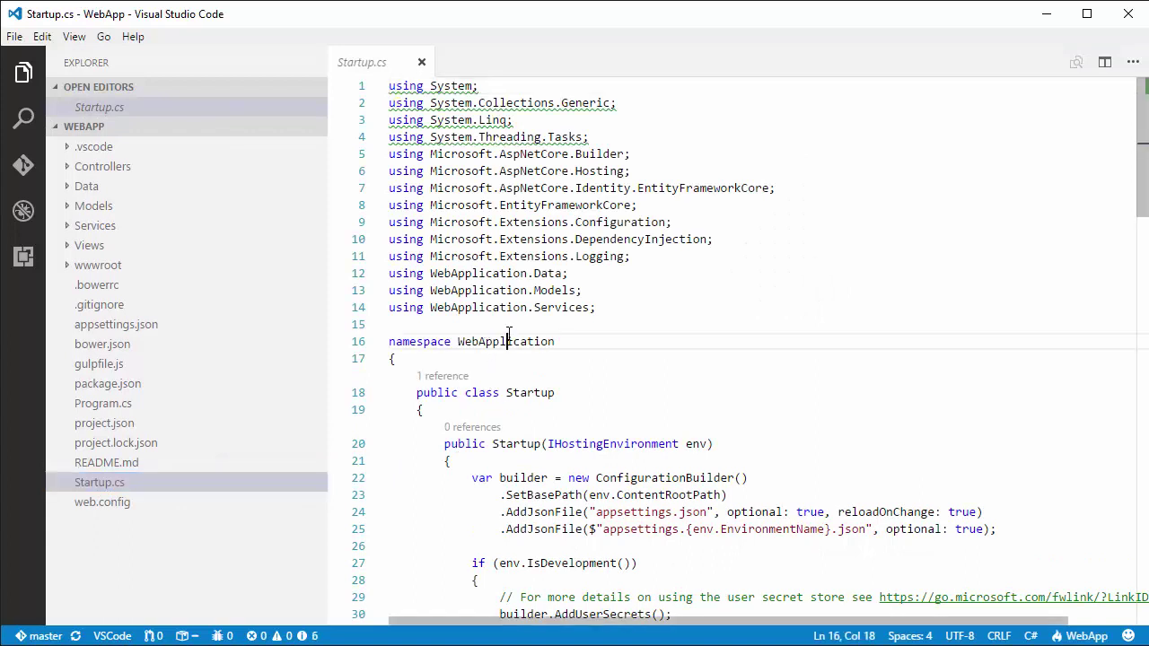
left_click(555, 325)
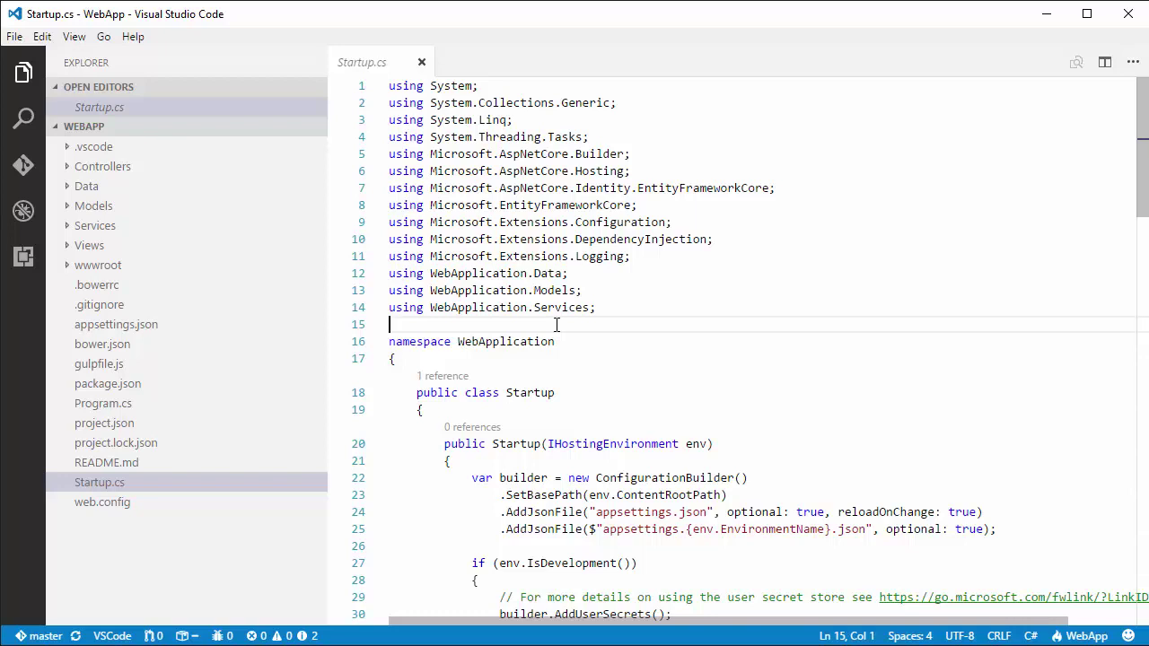
Add the comment '// New sample application' above the namespace and save Startup.cs.
key("Return")
key("Return")
key("Up")
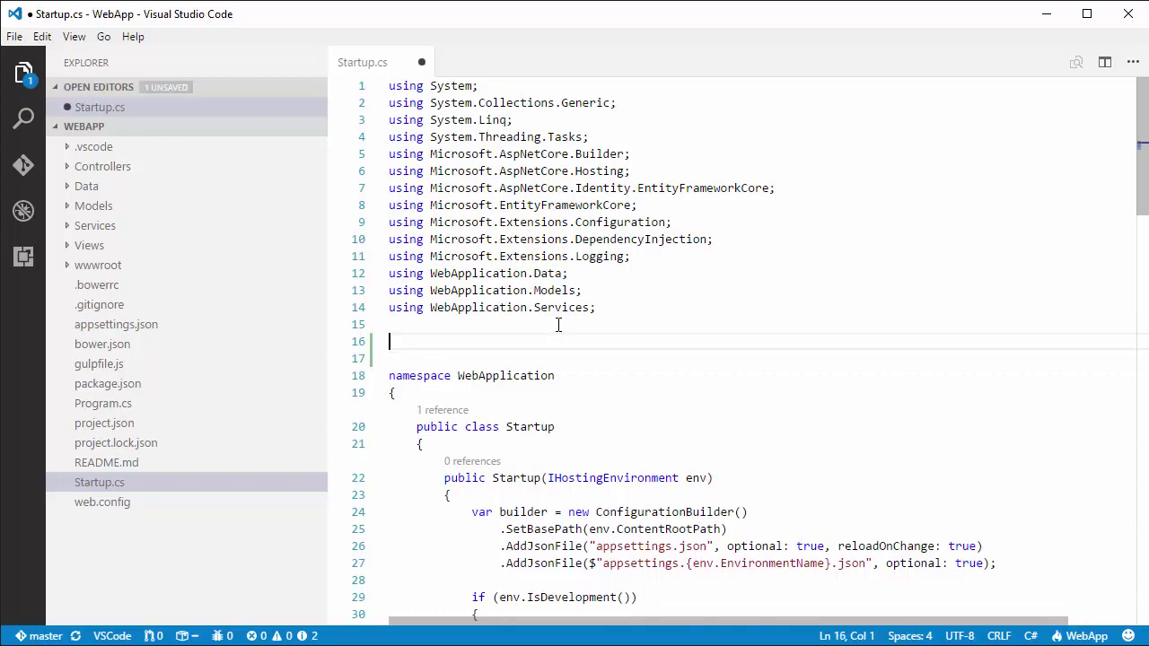
type("// New sa")
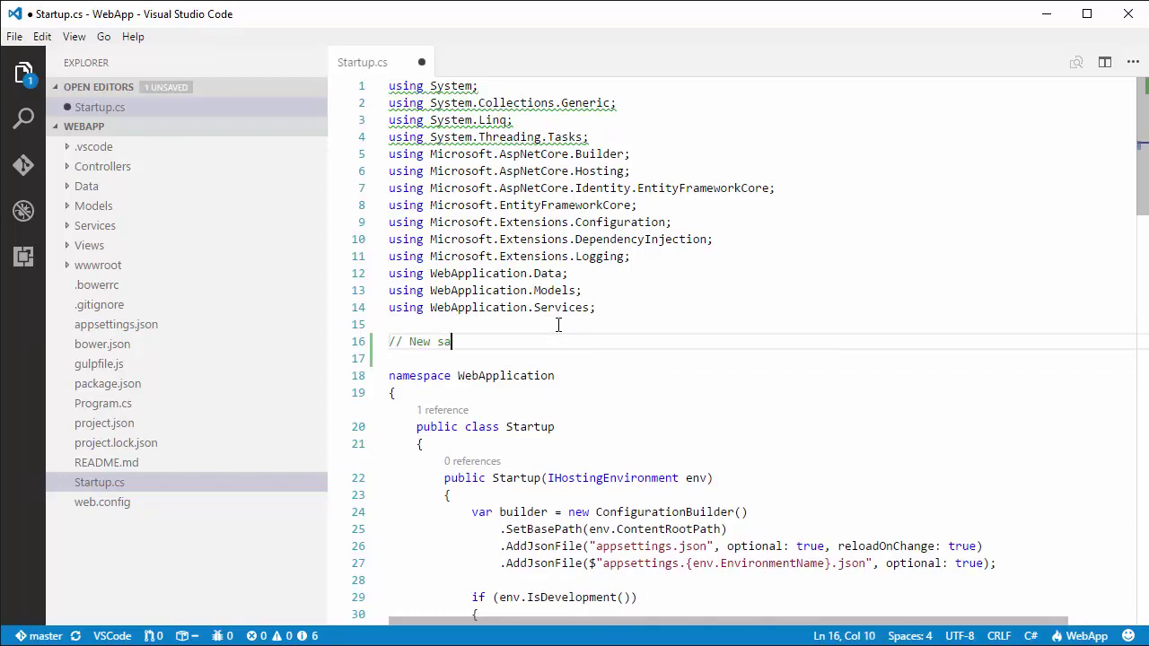
type("mple application")
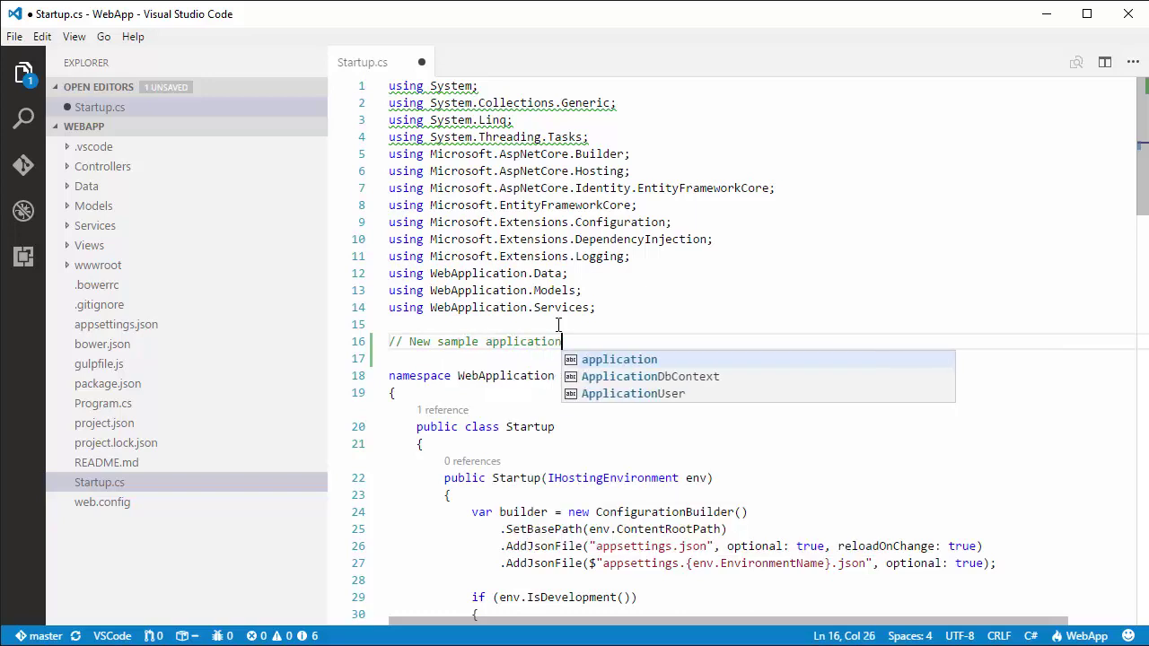
left_click(559, 325)
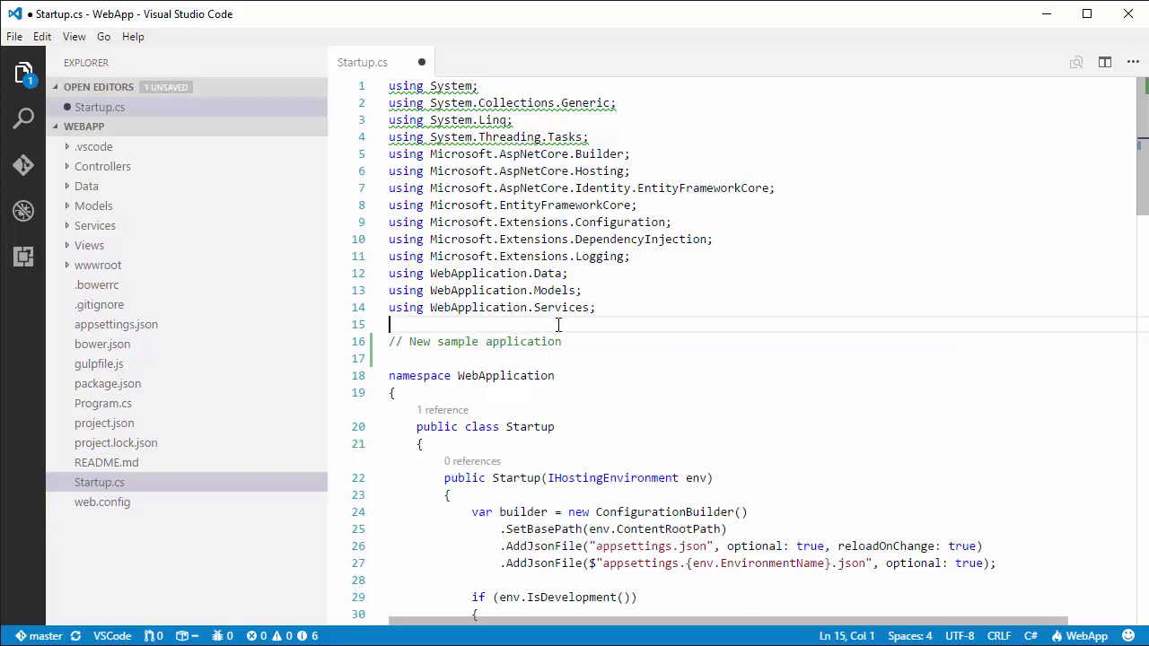
left_click(42, 35)
left_click(15, 36)
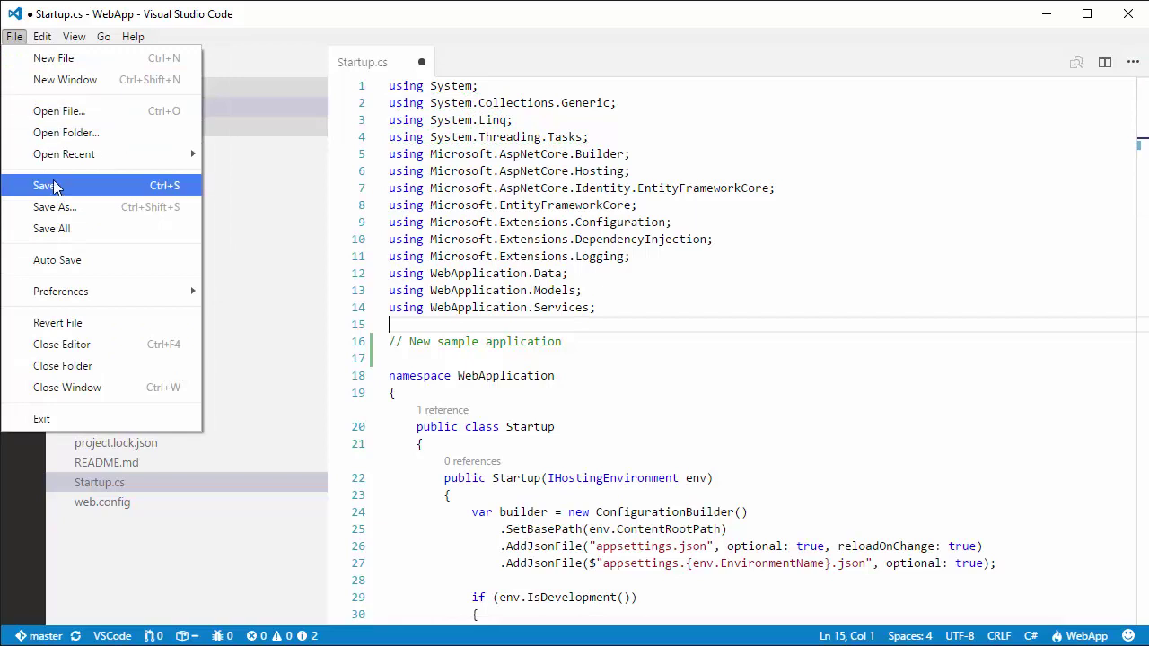
left_click(42, 185)
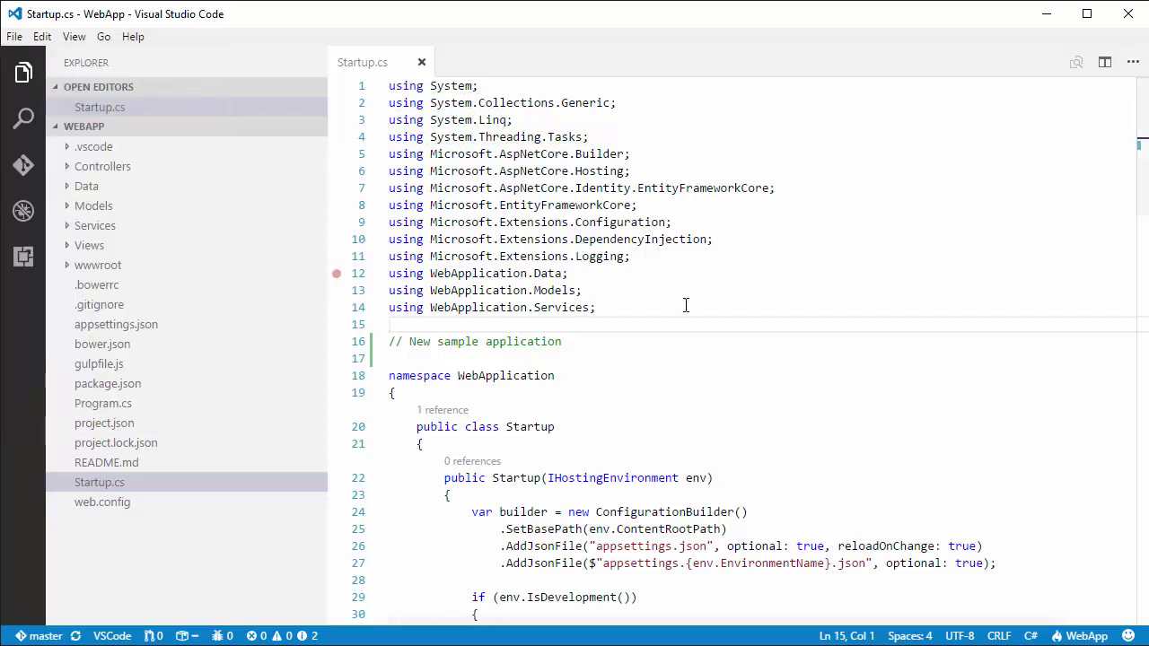
In the Git view, enter the commit message 'Commented code'.
left_click(22, 167)
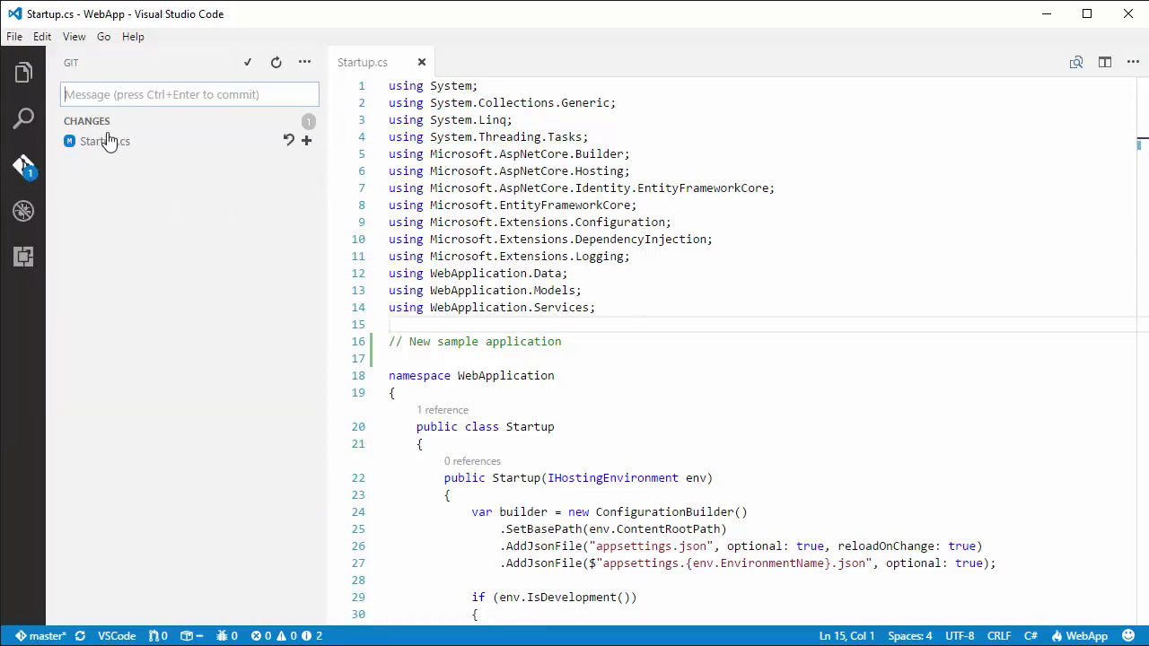
left_click(123, 93)
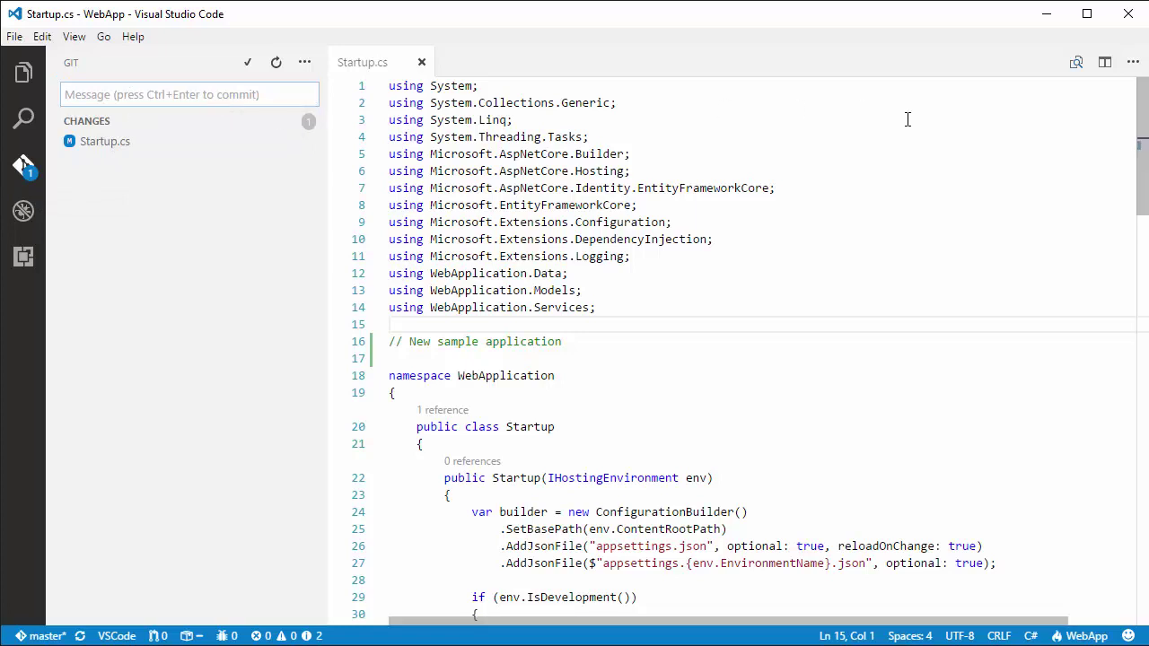
type("Commented code")
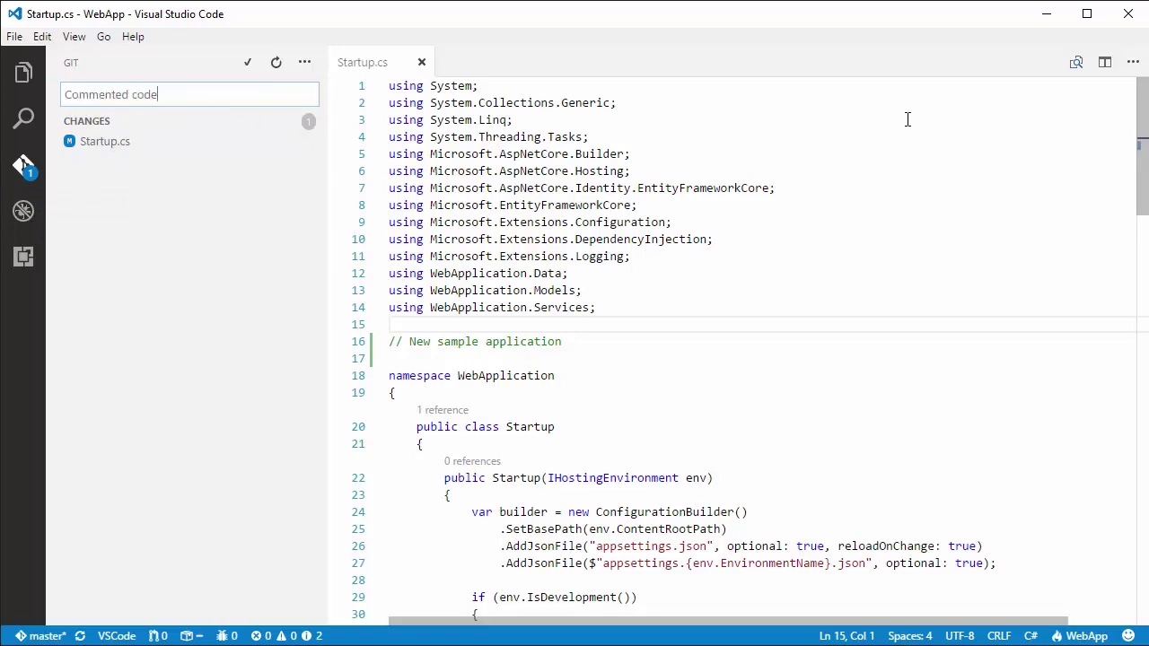
Commit the Startup.cs change with Ctrl+Enter and push it to the remote repository.
key("ctrl+Return")
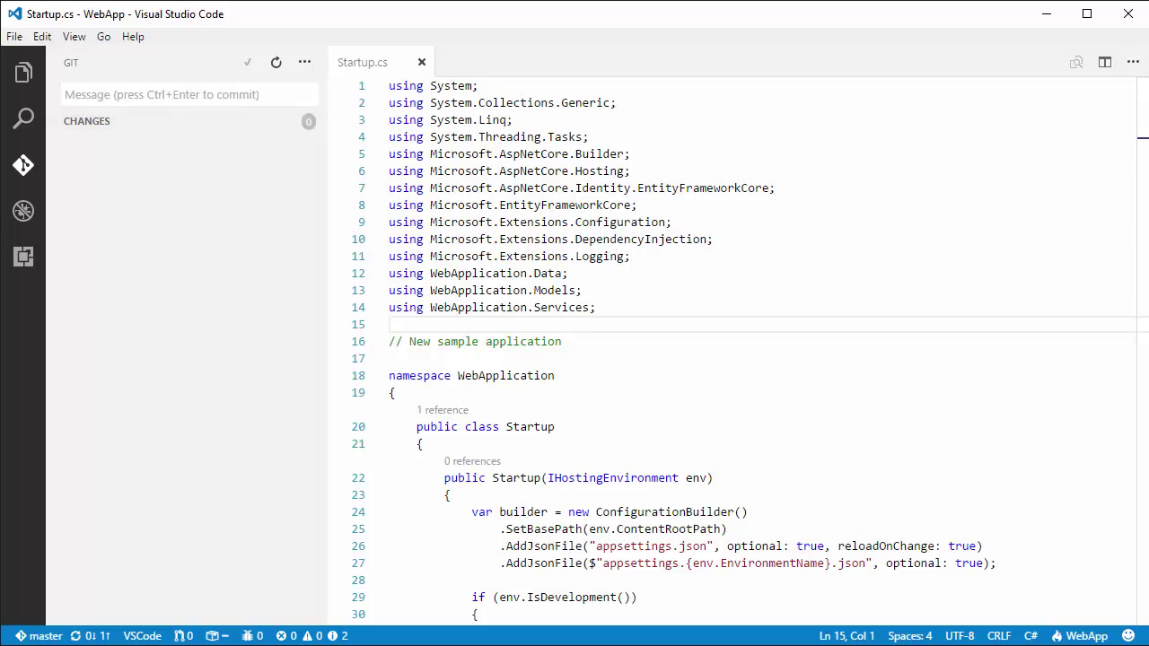
left_click(84, 638)
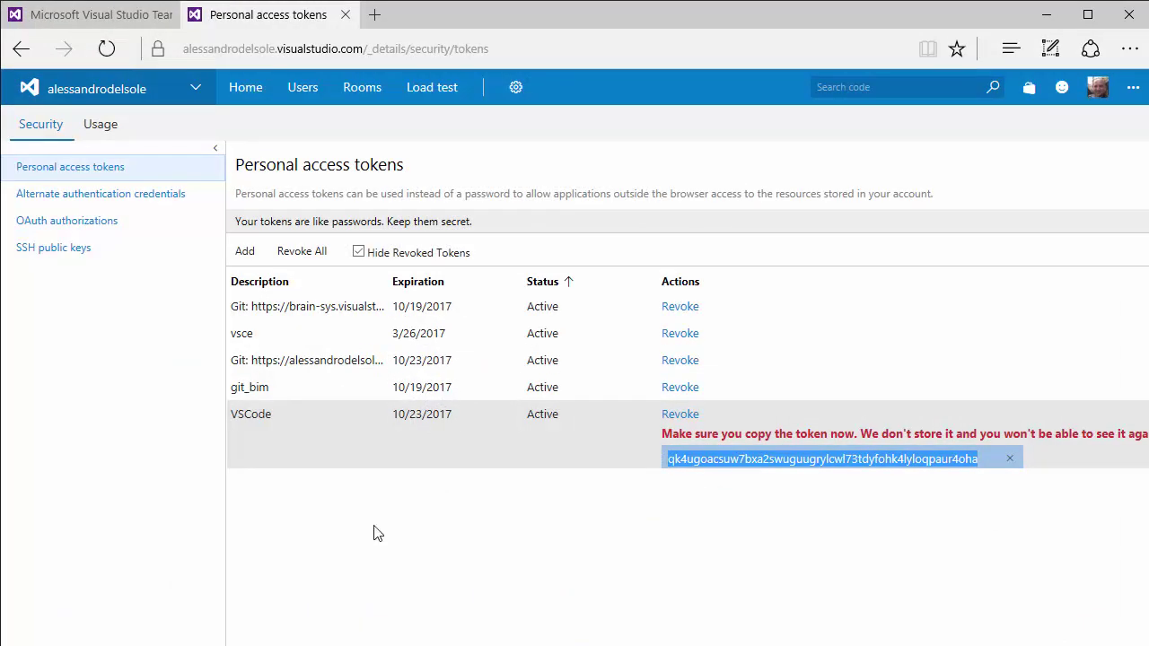
In Team Services, open the VSCode repository and confirm Startup.cs shows the 'Commented code' commit, then switch to the Mac.
left_click(90, 14)
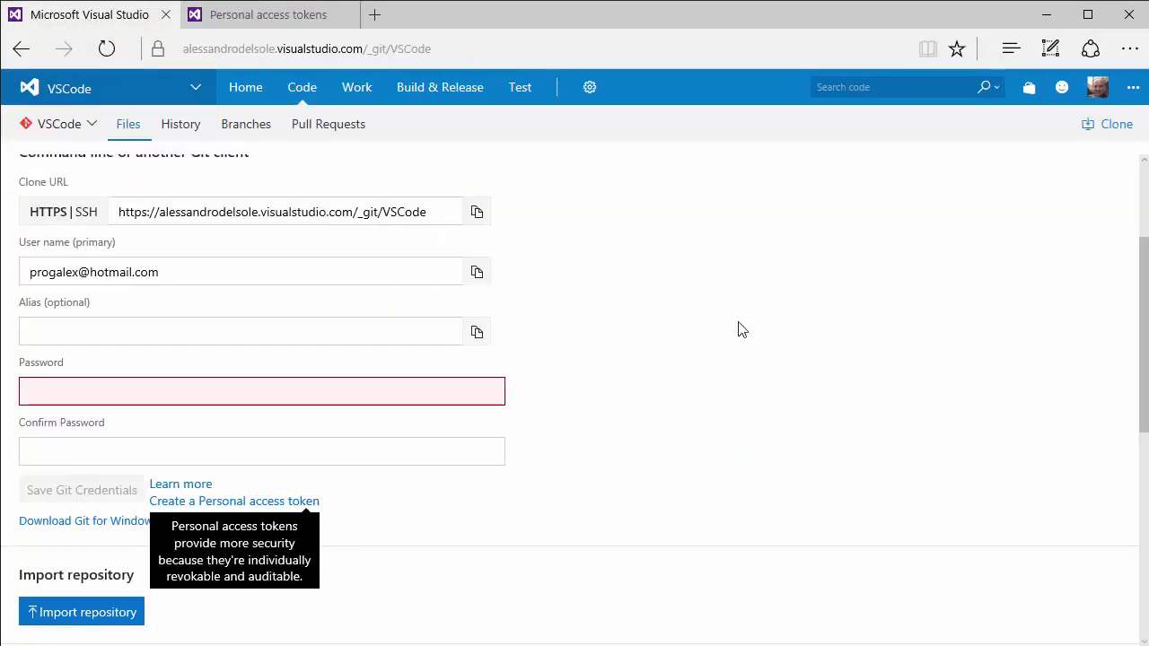
scroll(736, 360, "up", 3)
left_click(94, 127)
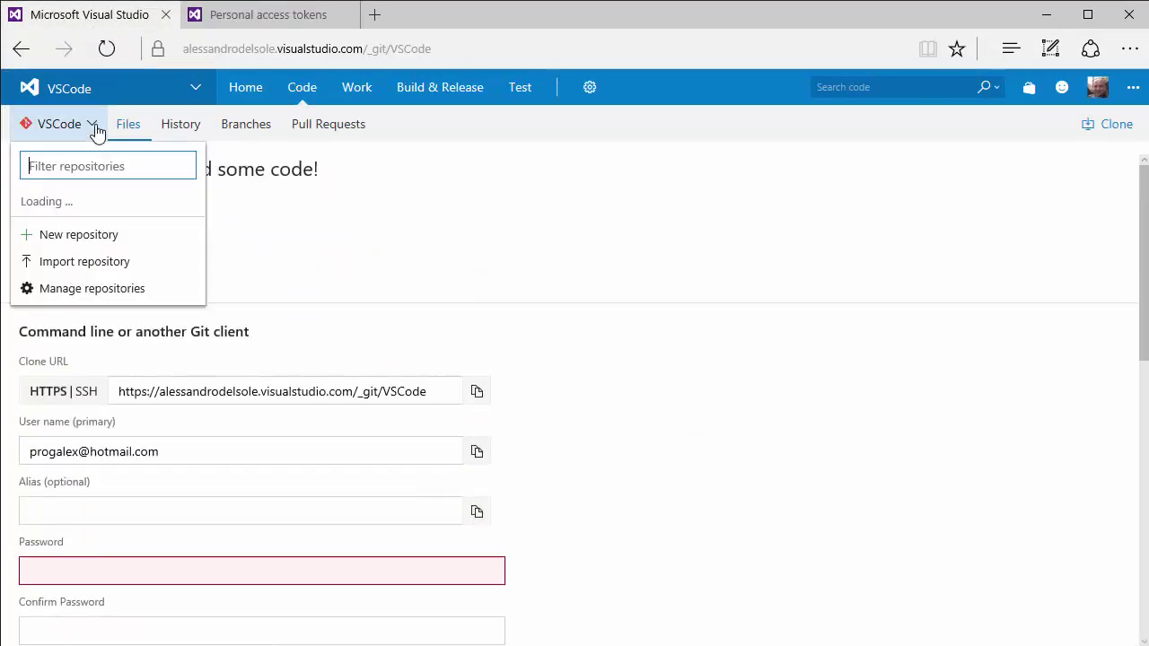
left_click(74, 205)
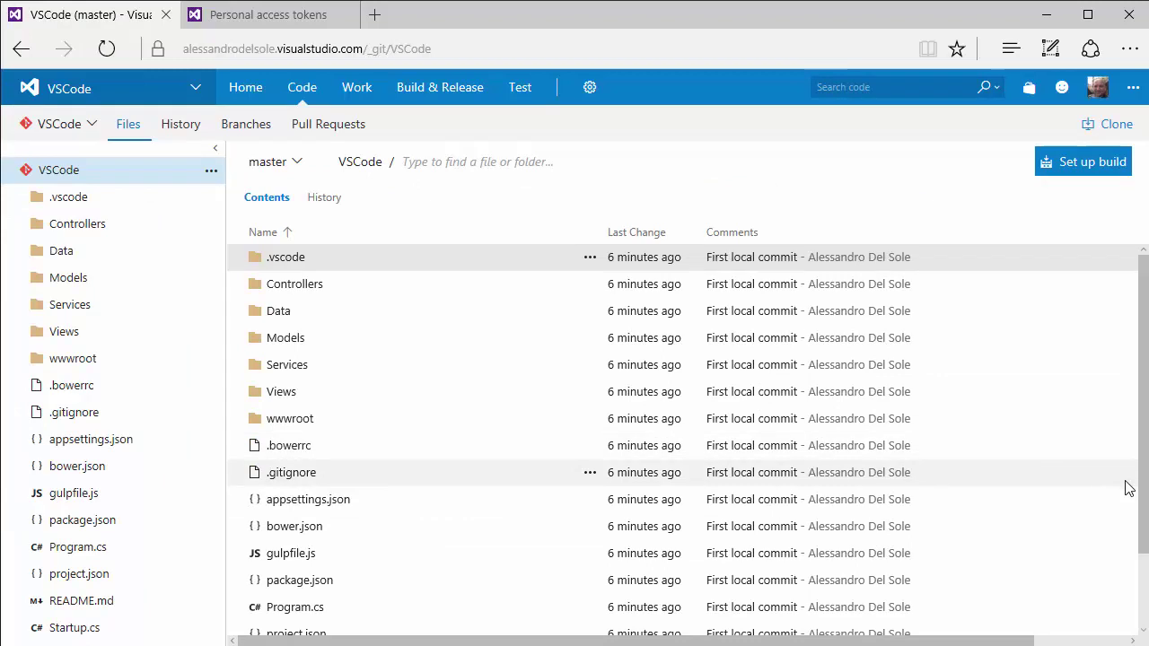
scroll(1129, 489, "down", 2)
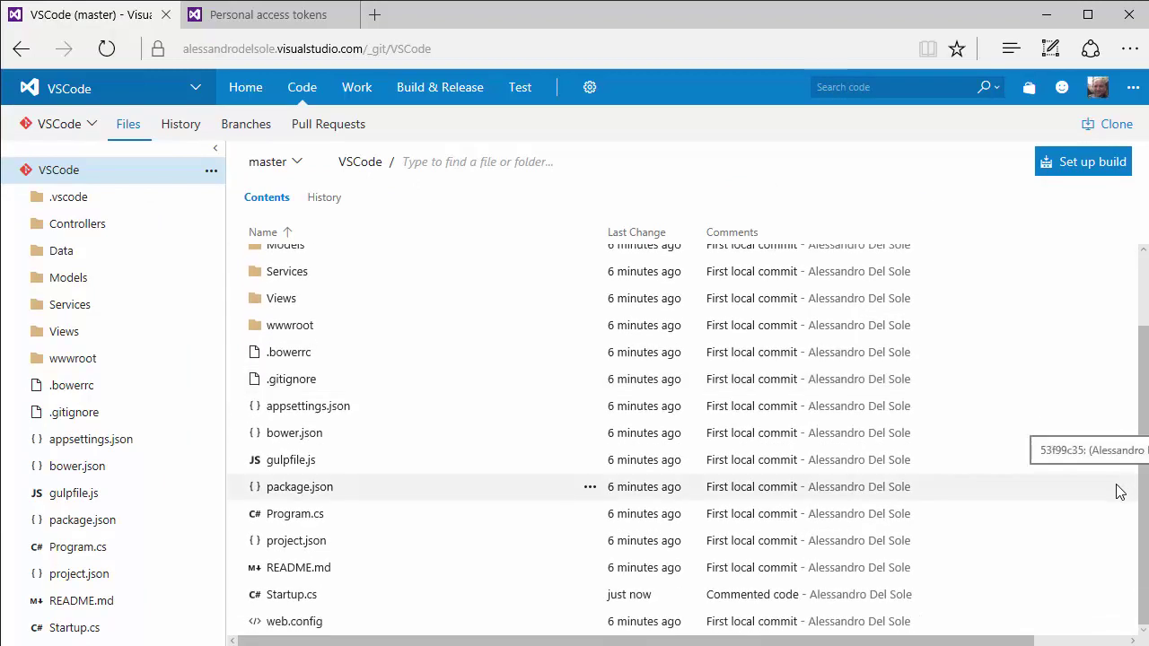
scroll(1117, 520, "up", 2)
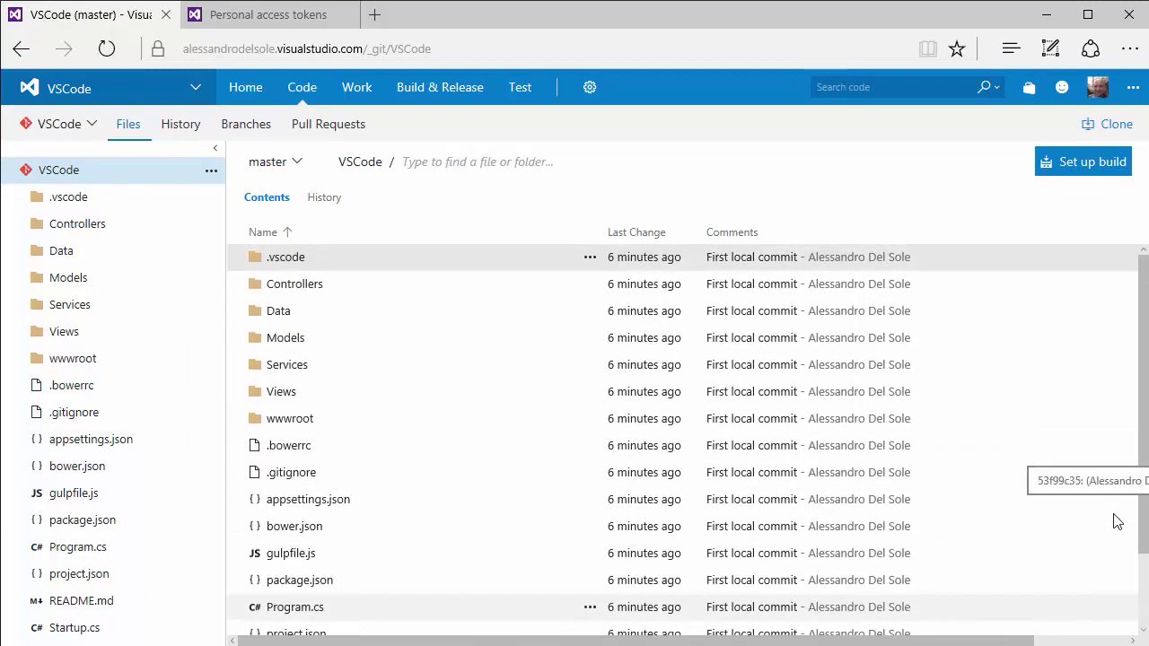
scroll(1116, 521, "down", 2)
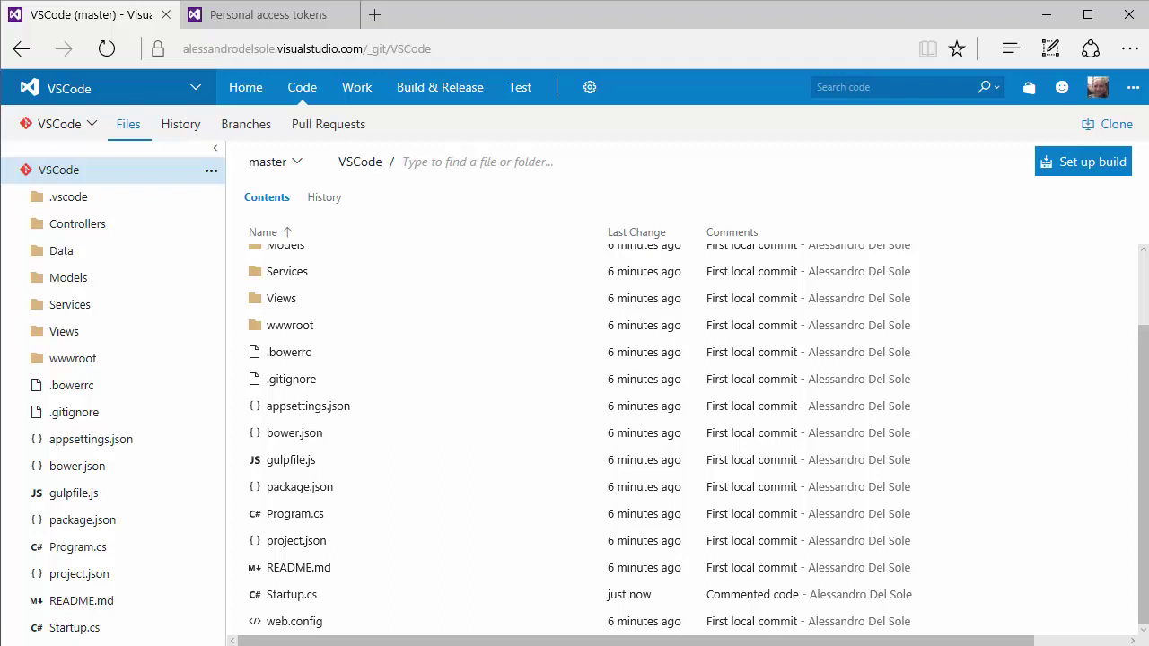
key("alt+Tab")
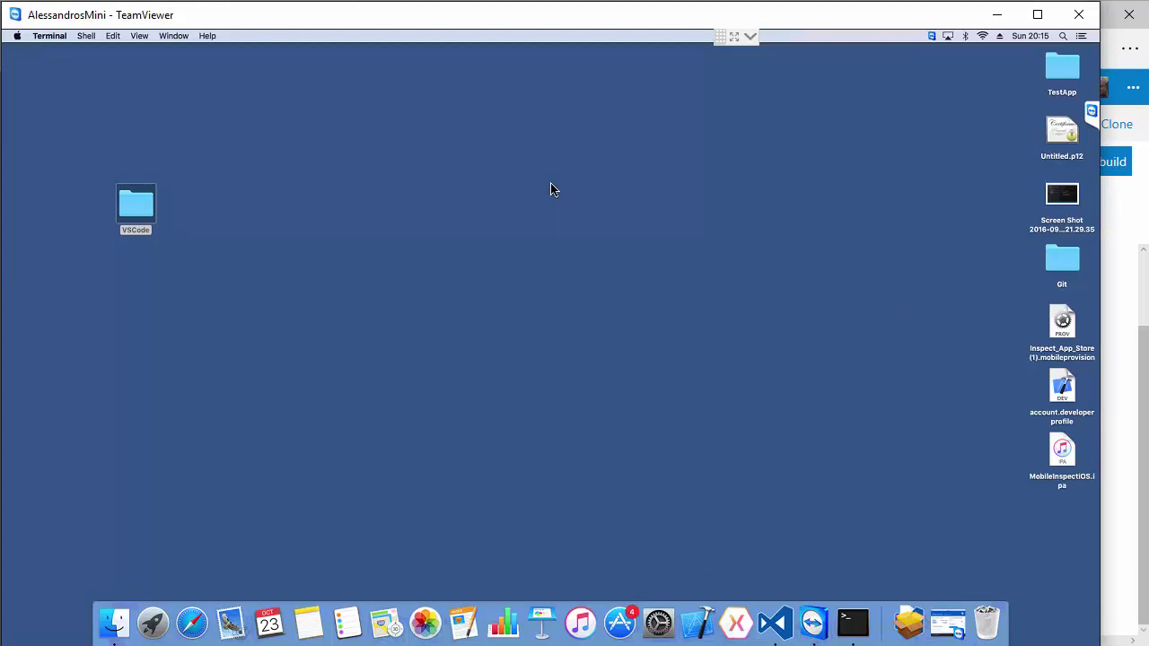
Move the desktop VSCode folder to the top-left and open a New Terminal at Folder.
left_click(135, 211)
double_click(145, 213)
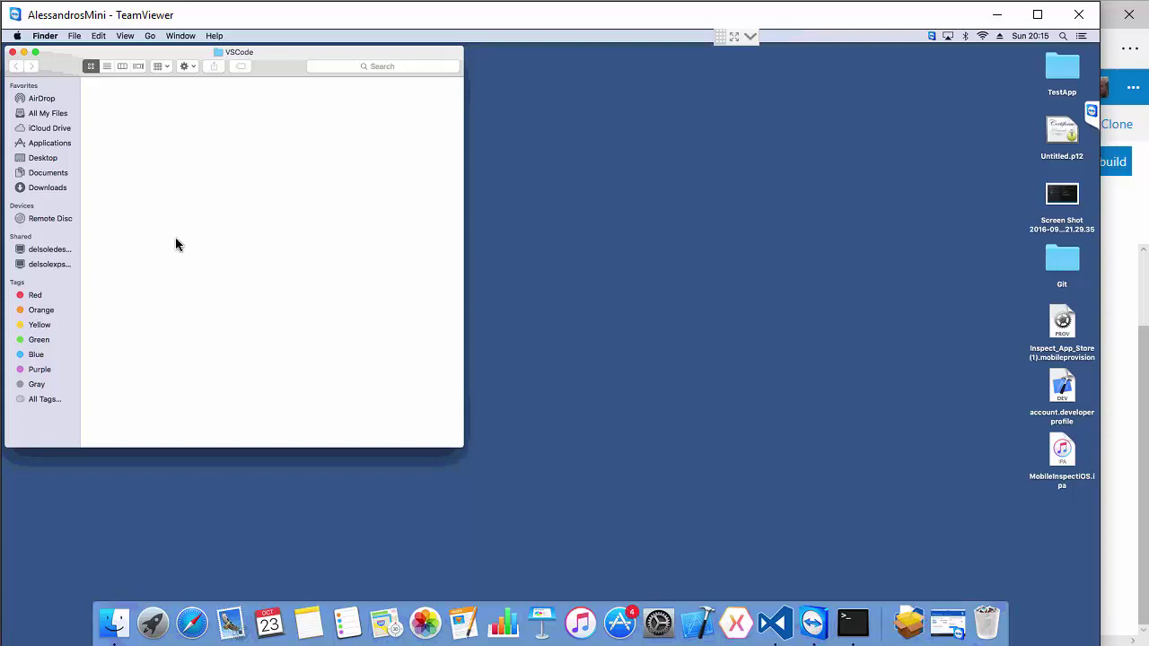
left_click(12, 52)
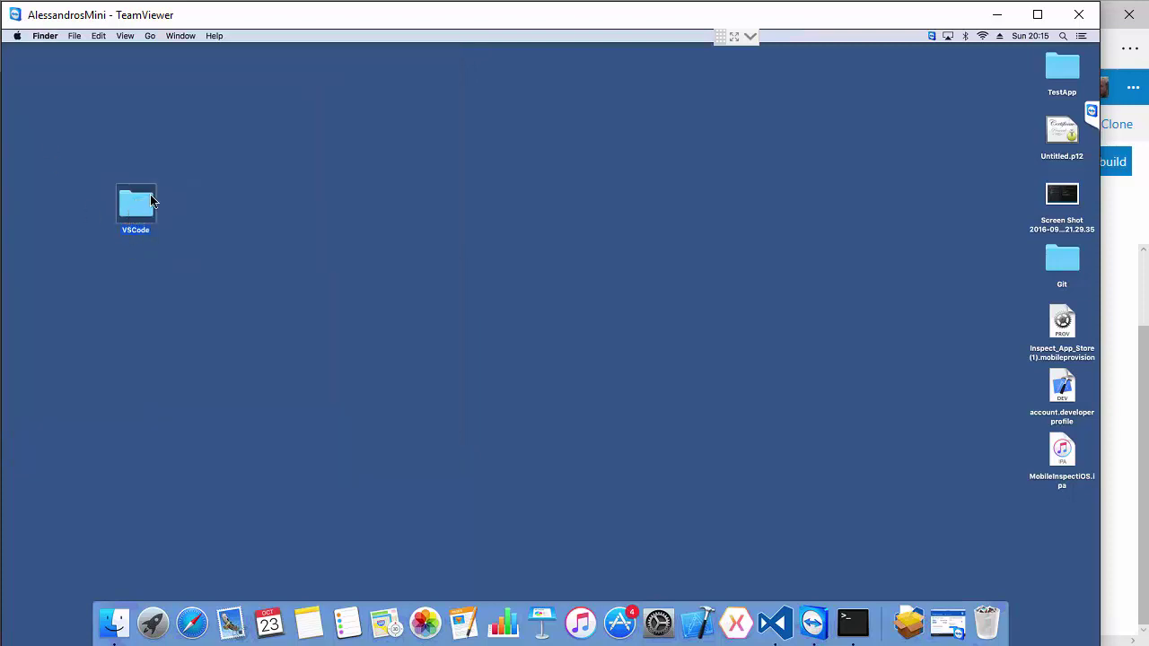
left_click_drag(135, 204, 72, 86)
right_click(80, 93)
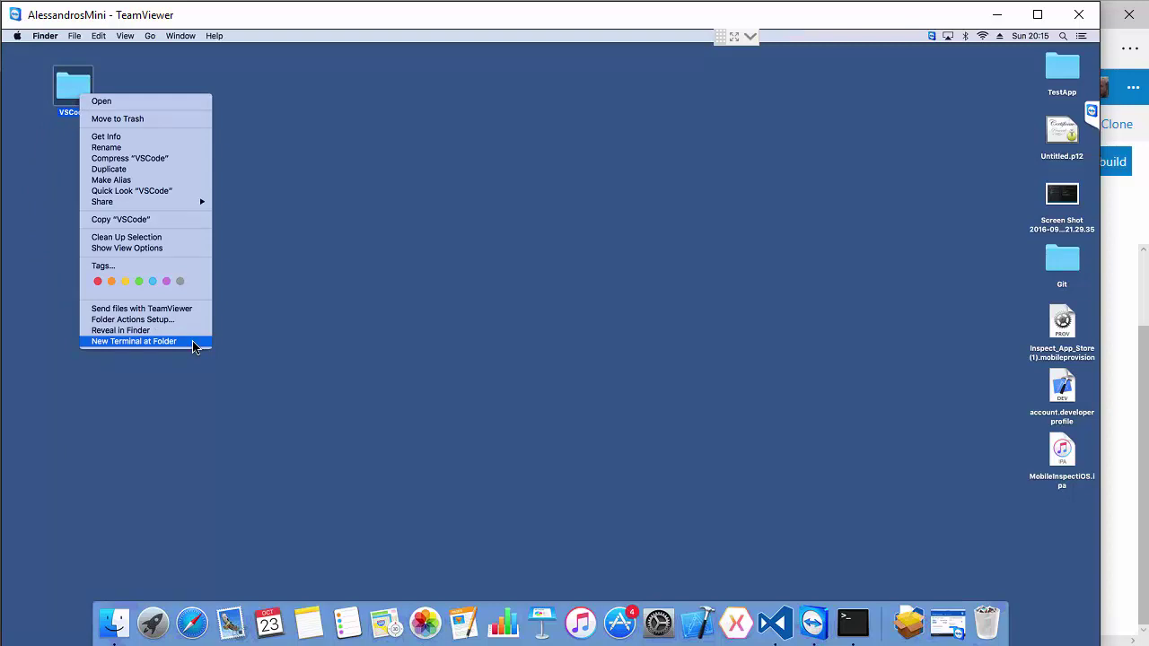
left_click(134, 341)
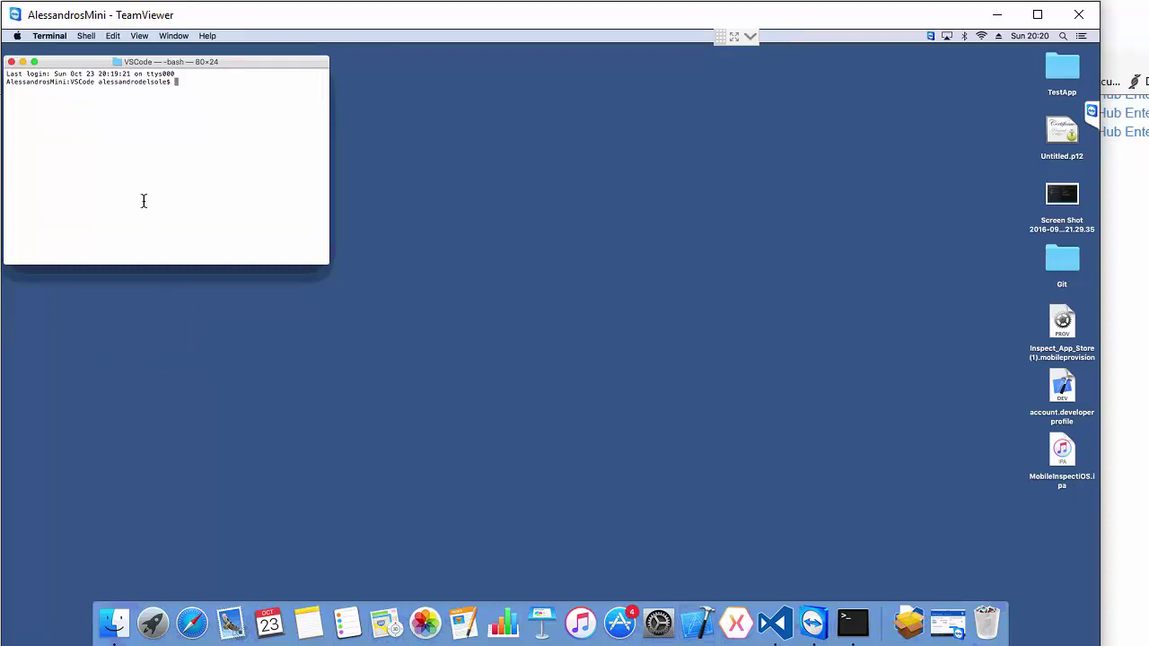
Run git clone with the pasted repository URL and submit the username.
type("git clone")
right_click(228, 79)
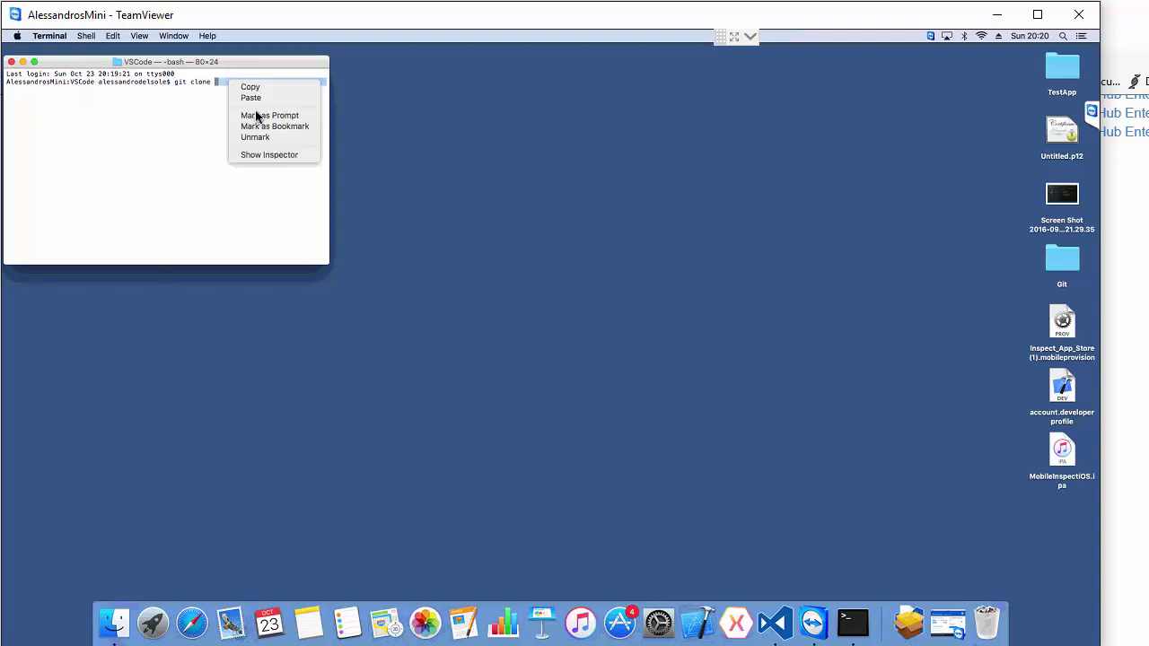
left_click(255, 99)
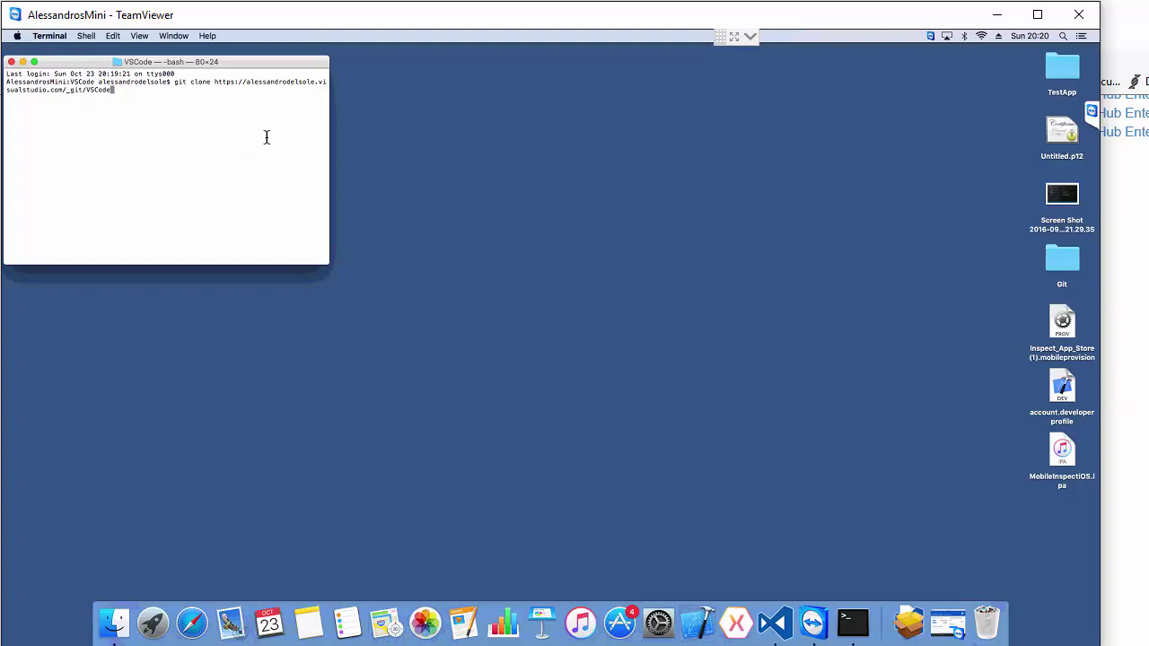
key("Return")
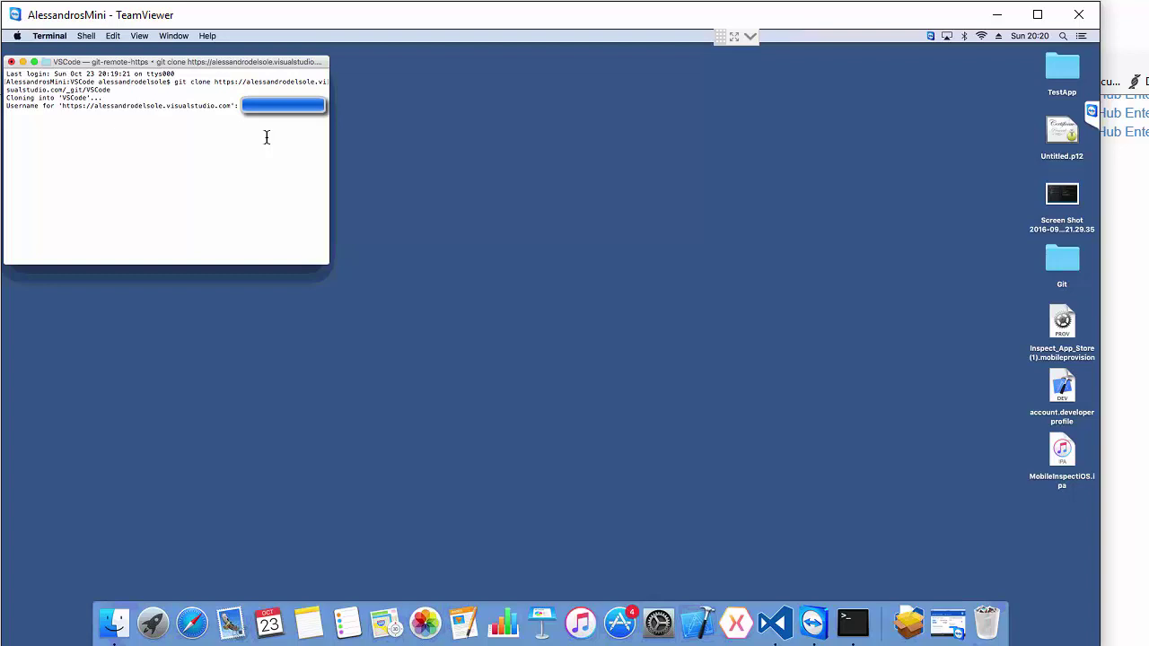
key("Return")
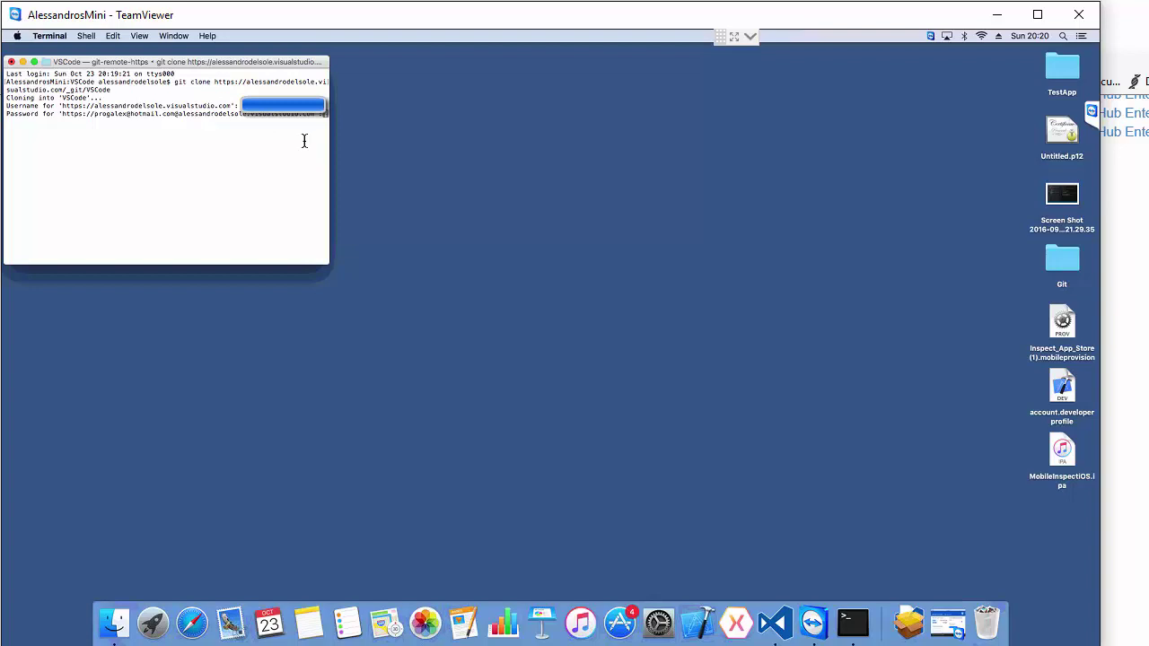
Copy the personal access token from the notes and paste it as the password to finish cloning.
left_click_drag(331, 150, 482, 166)
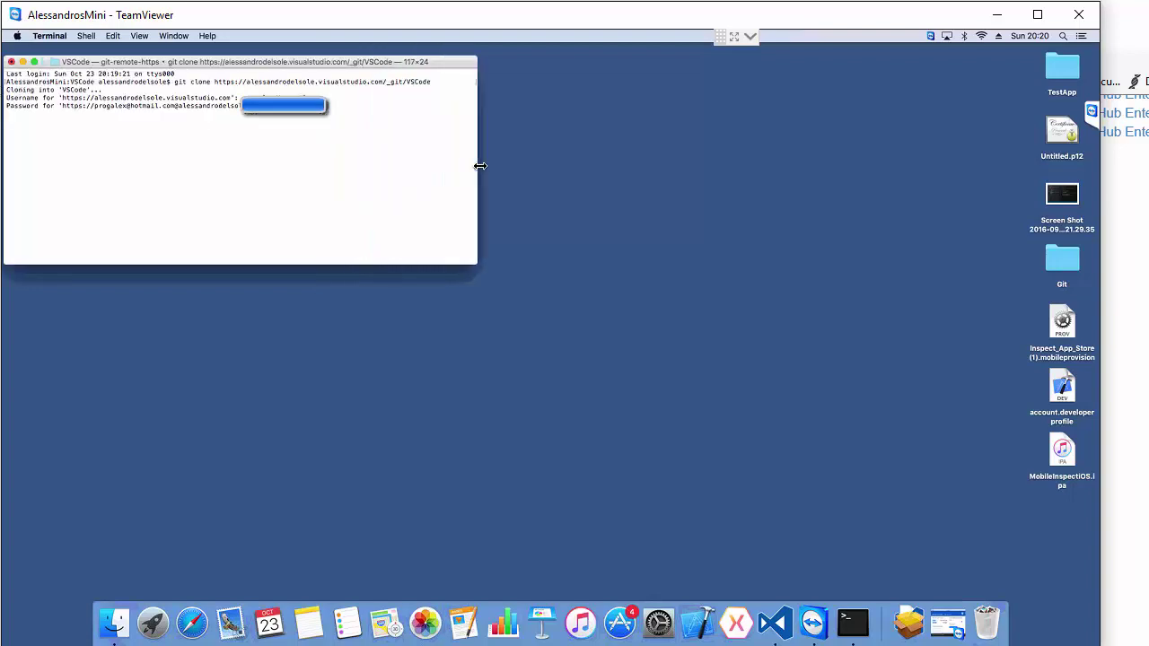
key("alt+Tab")
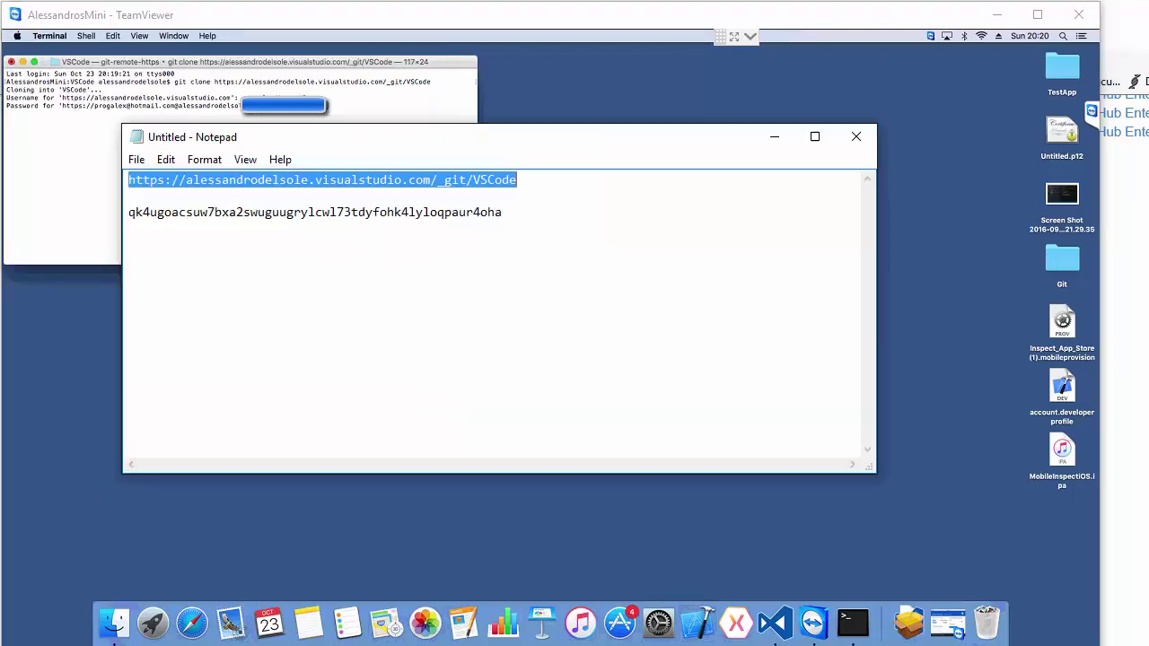
left_click_drag(520, 213, 121, 212)
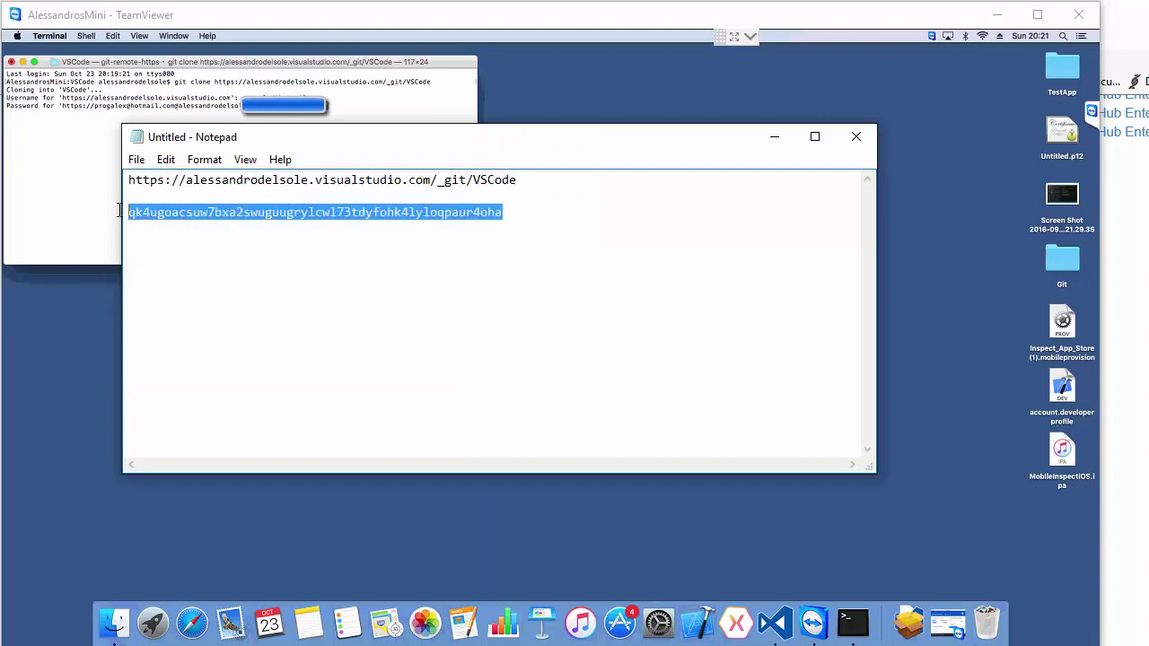
left_click(354, 113)
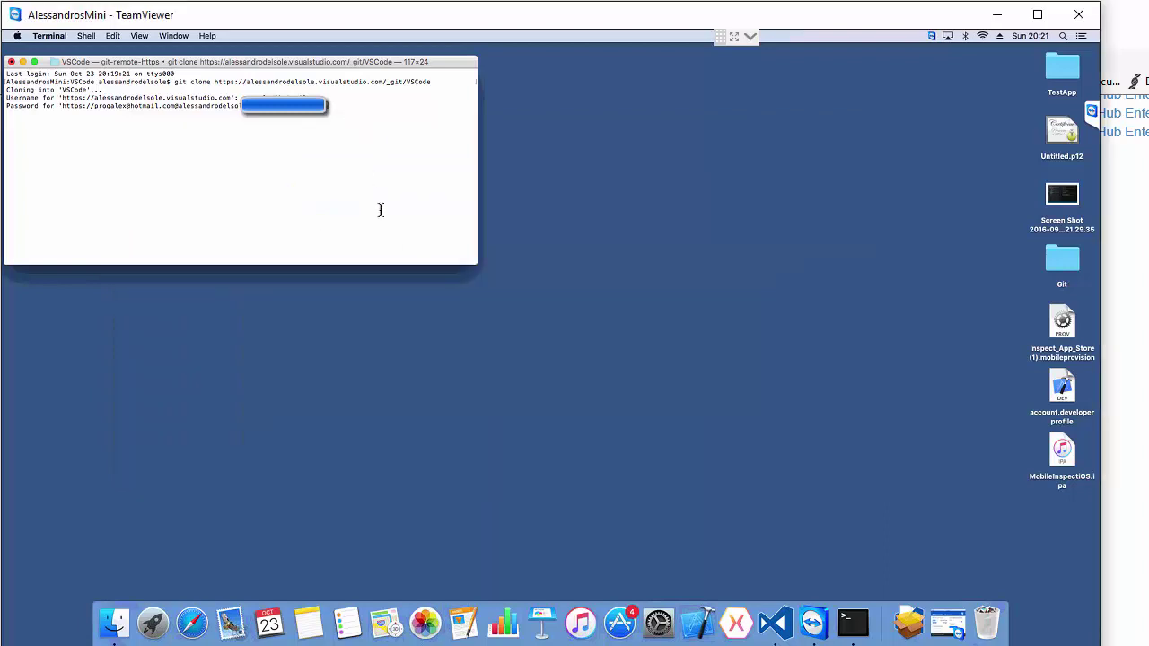
right_click(340, 111)
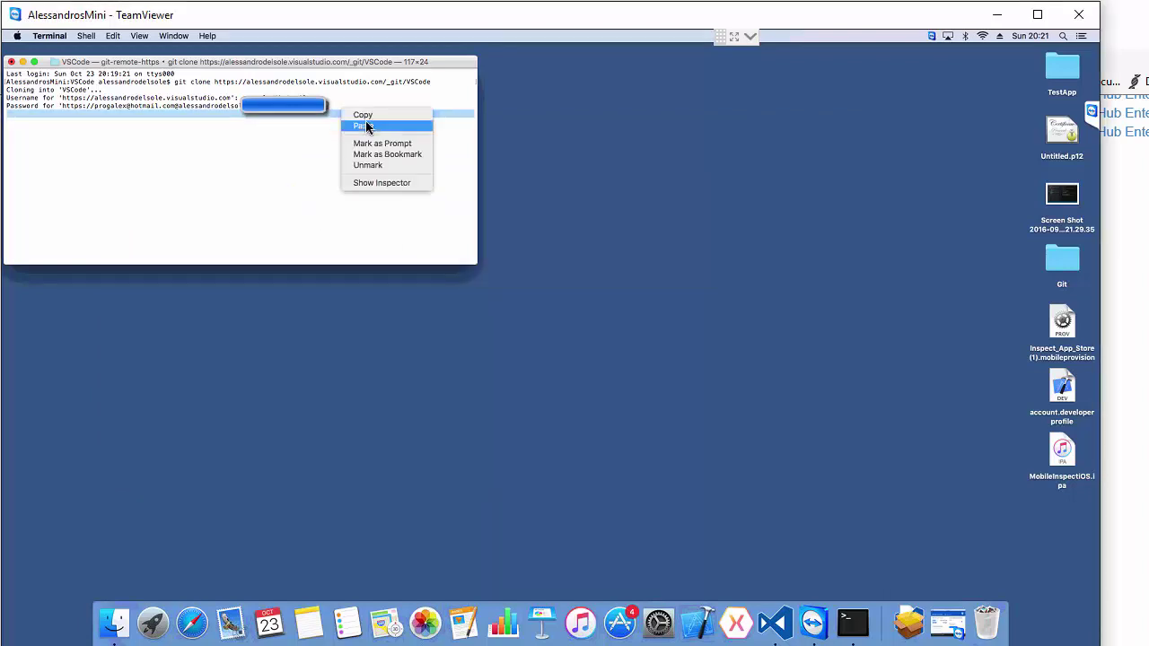
left_click(345, 107)
right_click(337, 107)
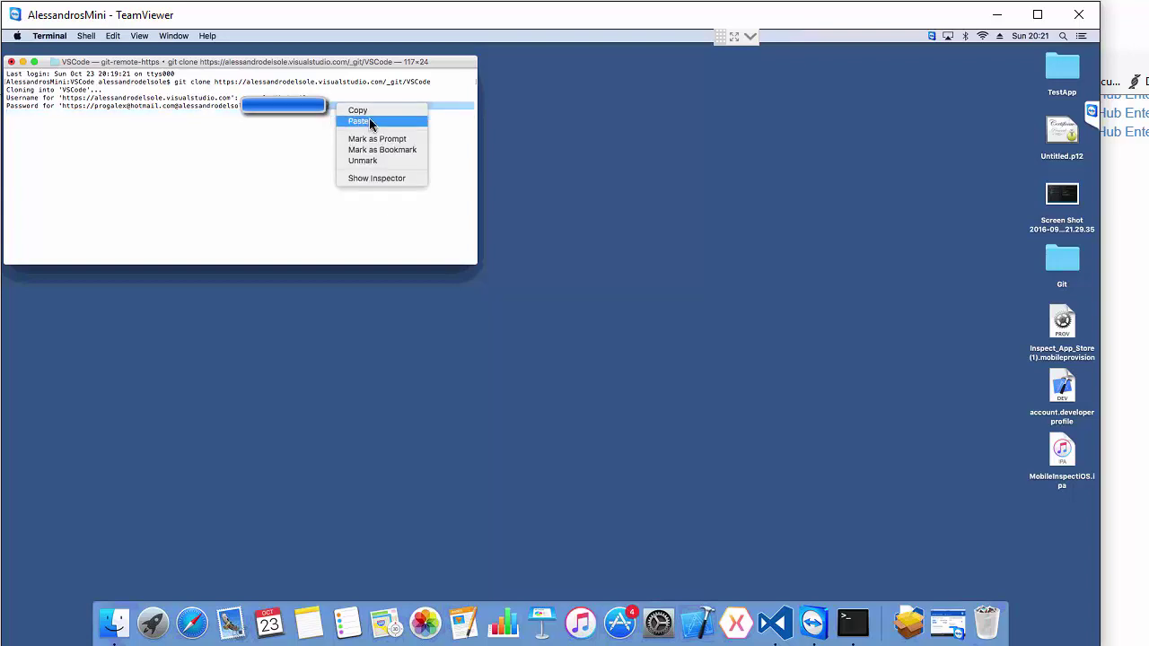
left_click(369, 118)
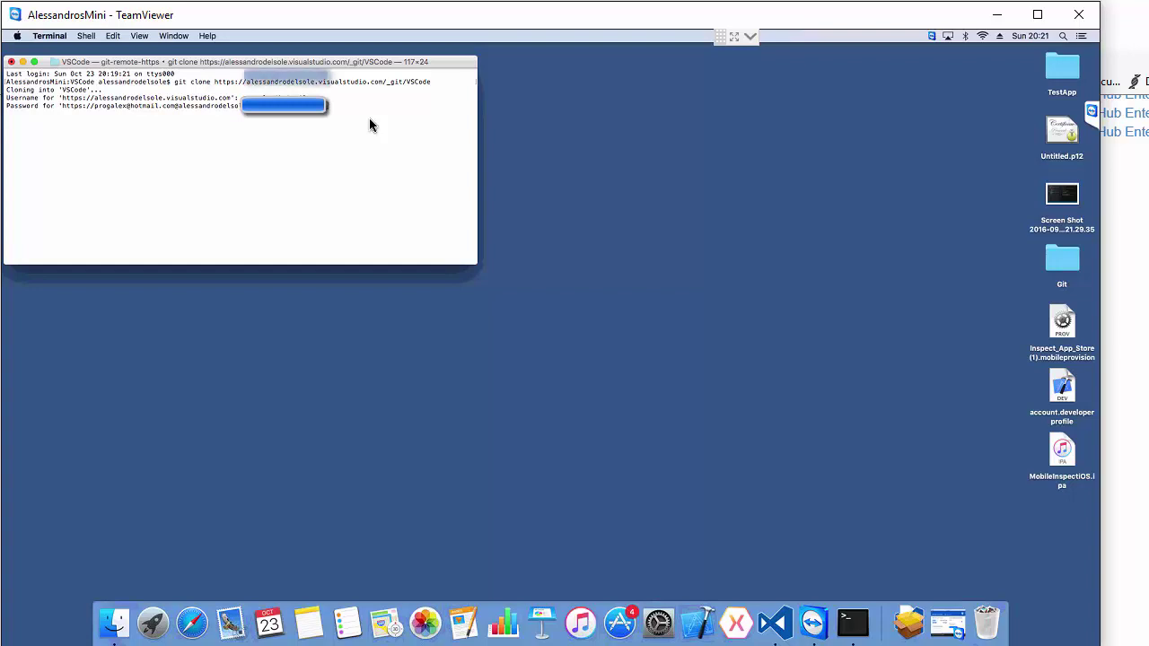
key("Return")
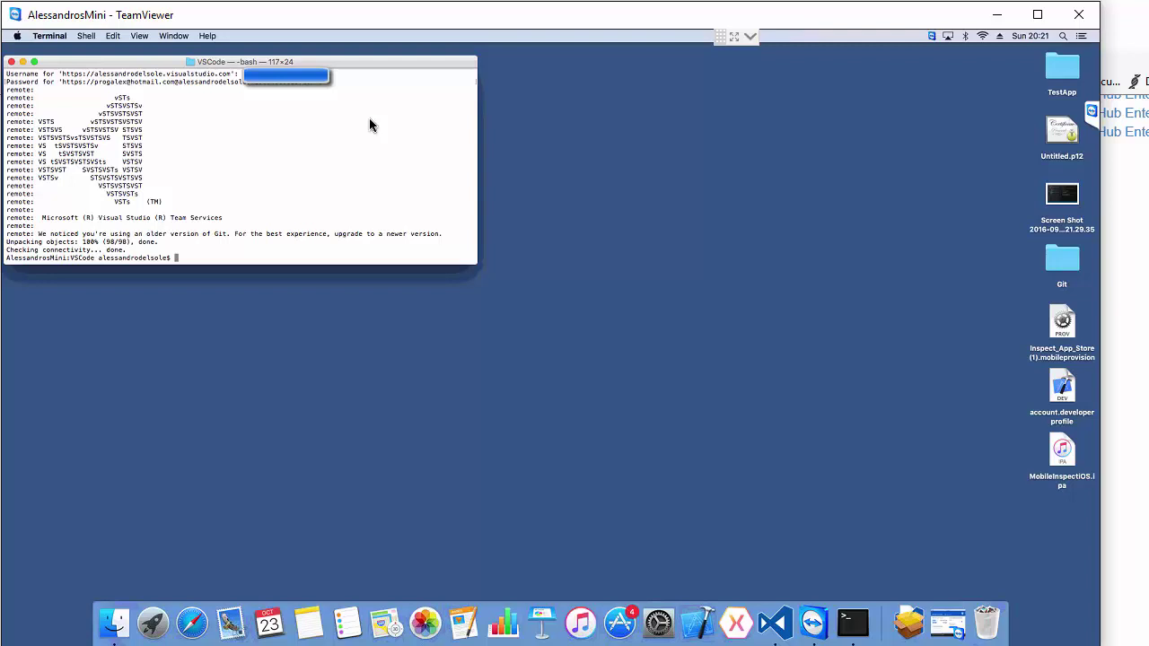
Close Terminal, browse the cloned VSCode/VSCode folder's files, and launch Visual Studio Code.
left_click(11, 61)
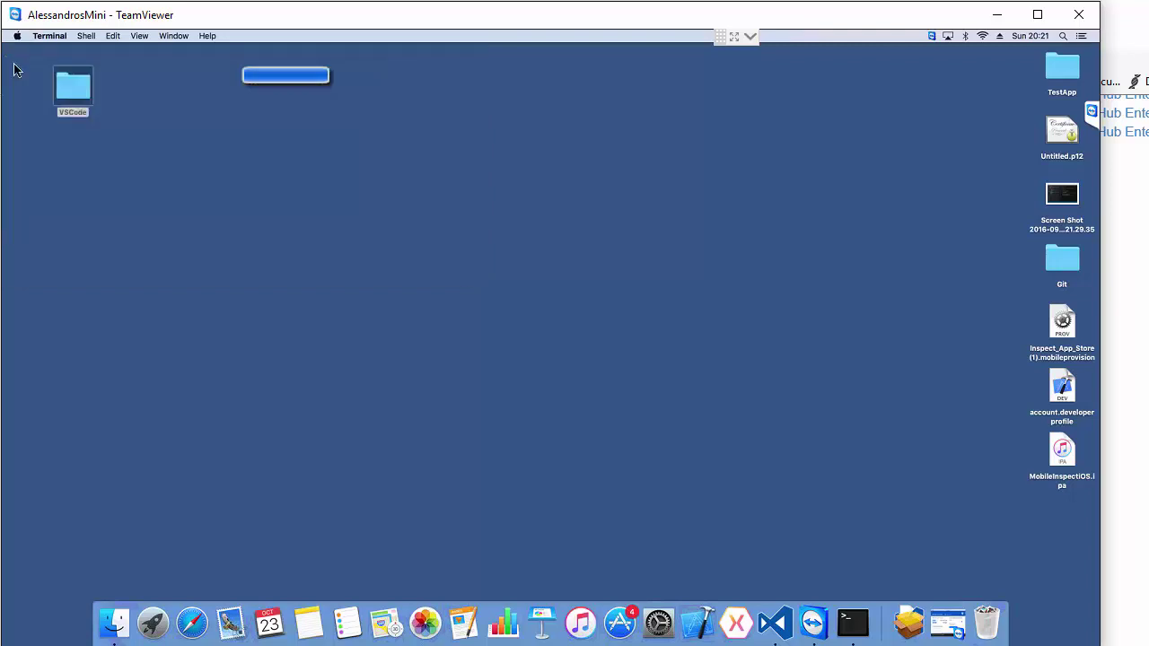
double_click(75, 103)
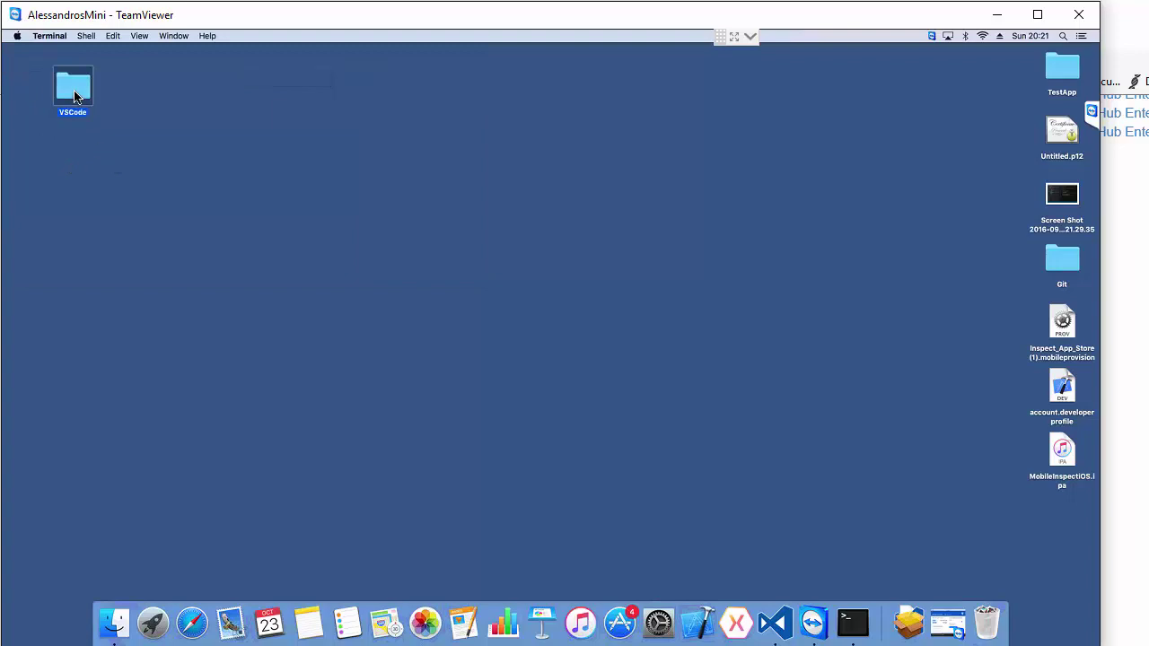
double_click(137, 128)
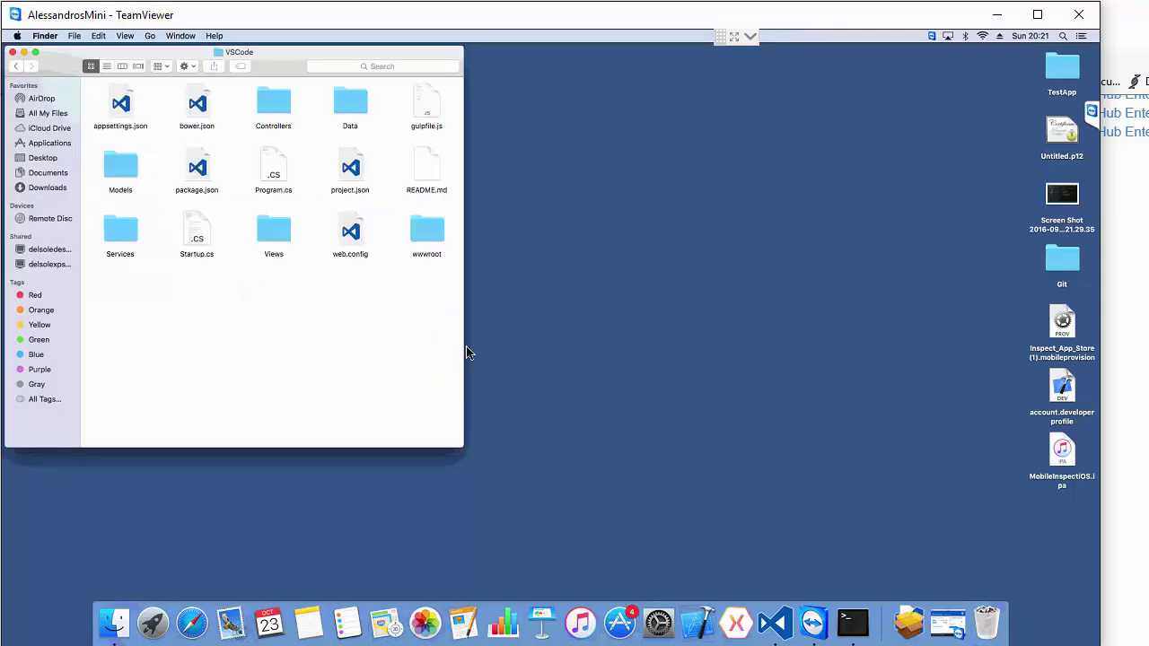
left_click_drag(463, 347, 726, 348)
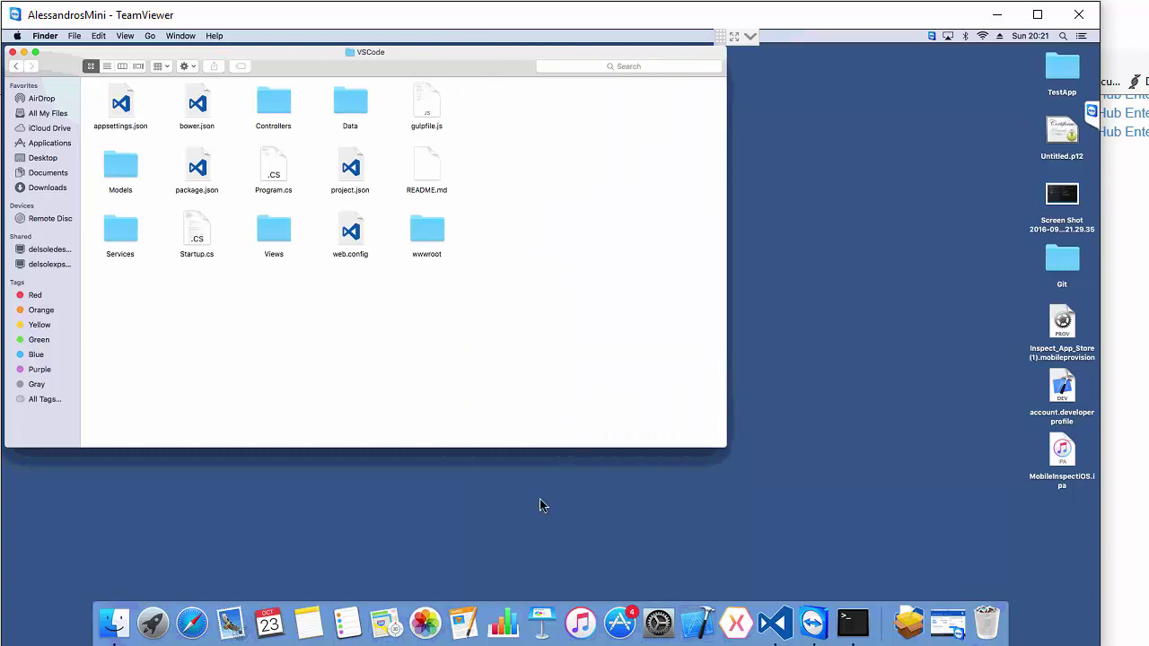
left_click(775, 623)
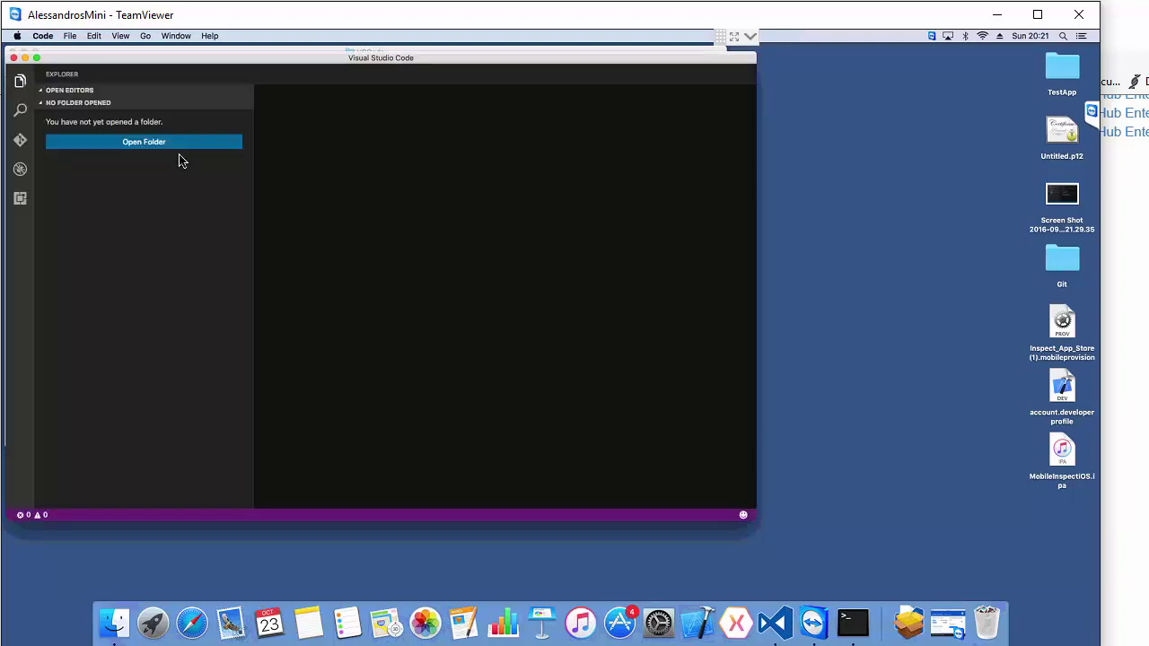
Open the cloned Desktop/VSCode/VSCode folder in VS Code and show Startup.cs.
left_click(153, 165)
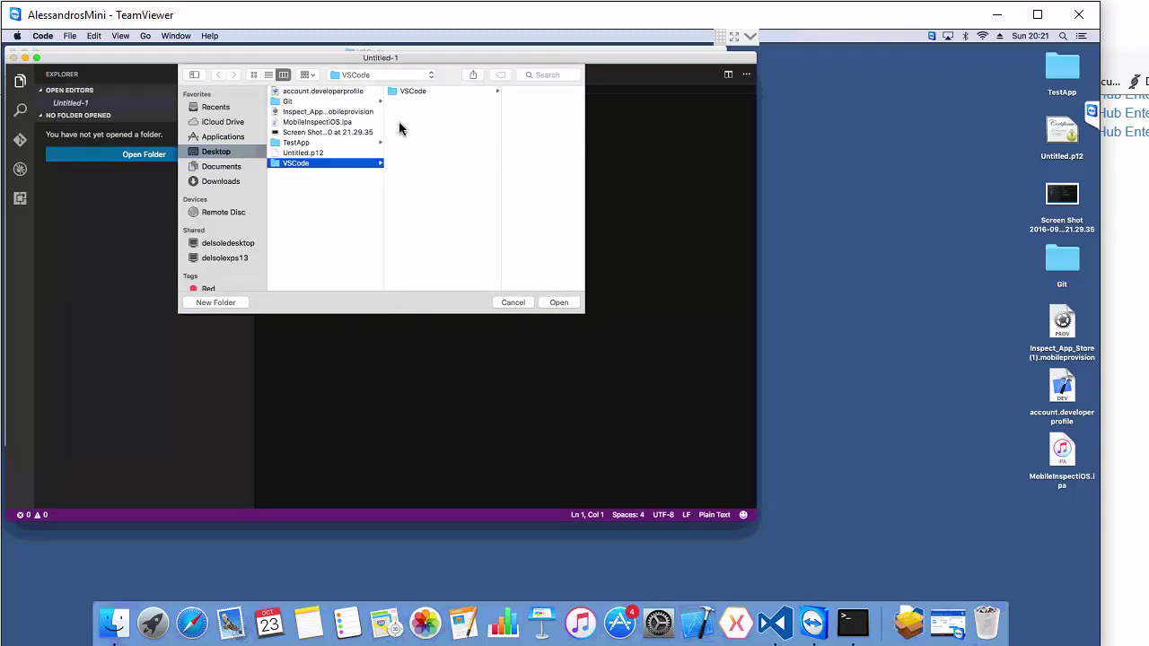
left_click(410, 91)
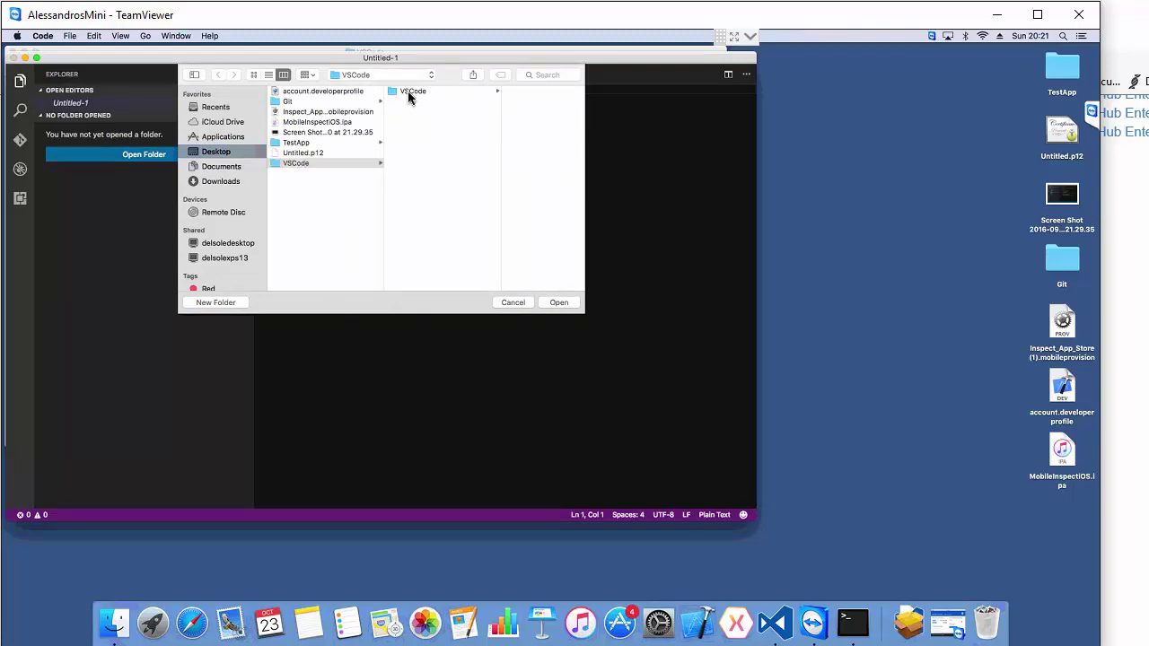
left_click(558, 304)
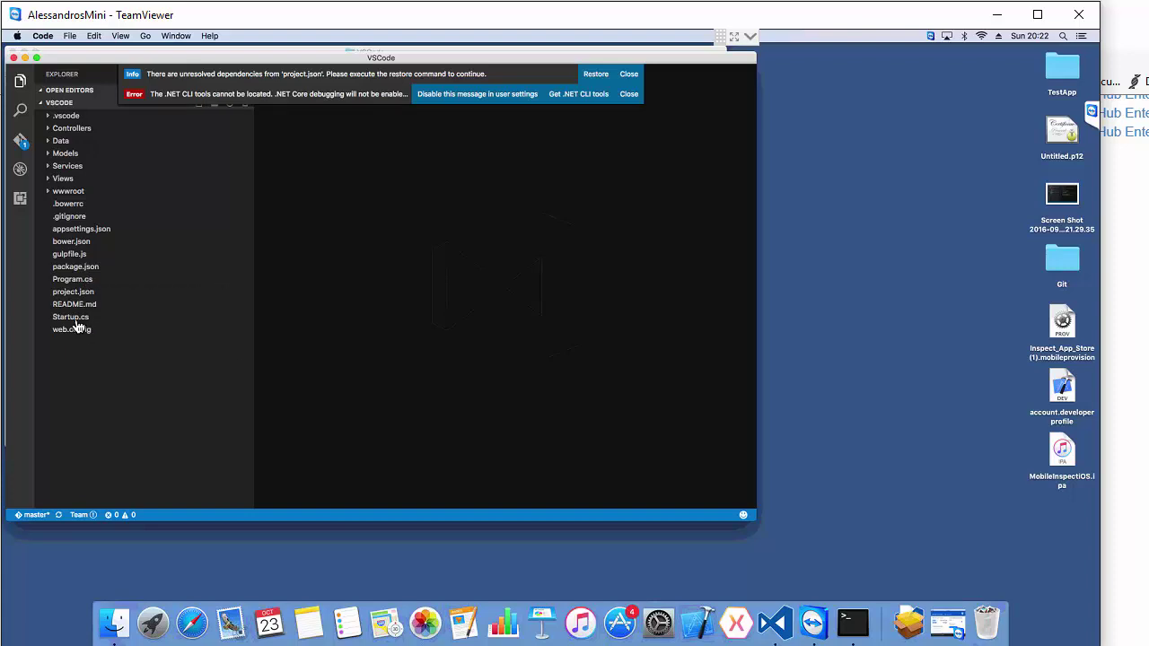
left_click(76, 319)
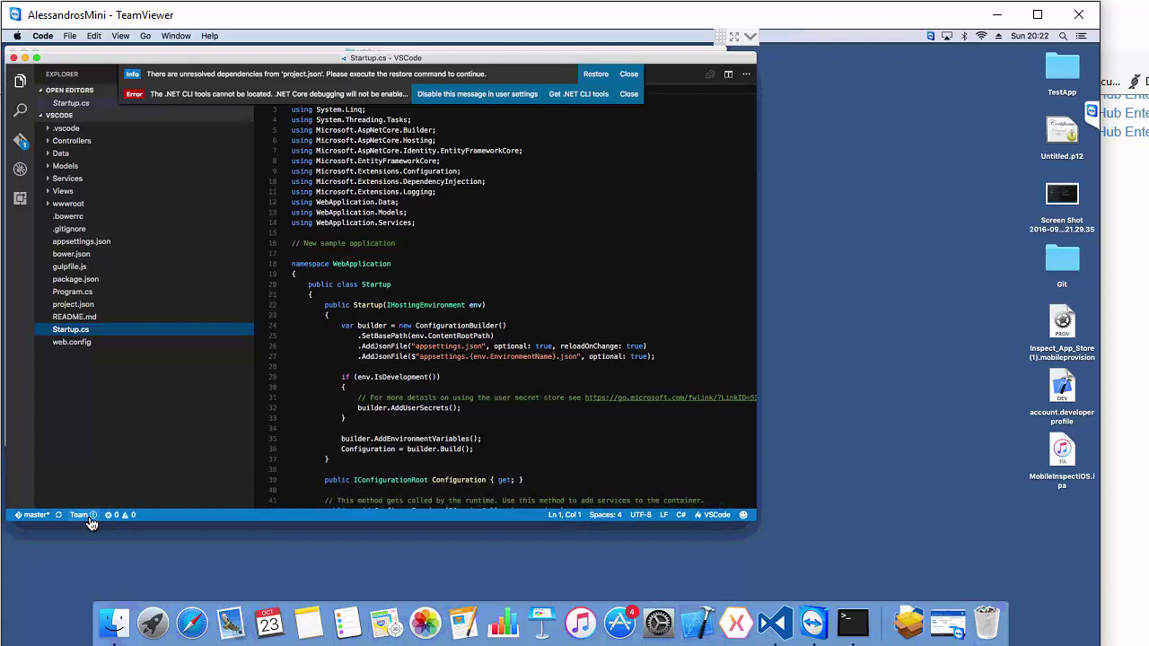
Sign in to the VSCode team project with the pasted access token, then run Restore for dependencies.
left_click(89, 519)
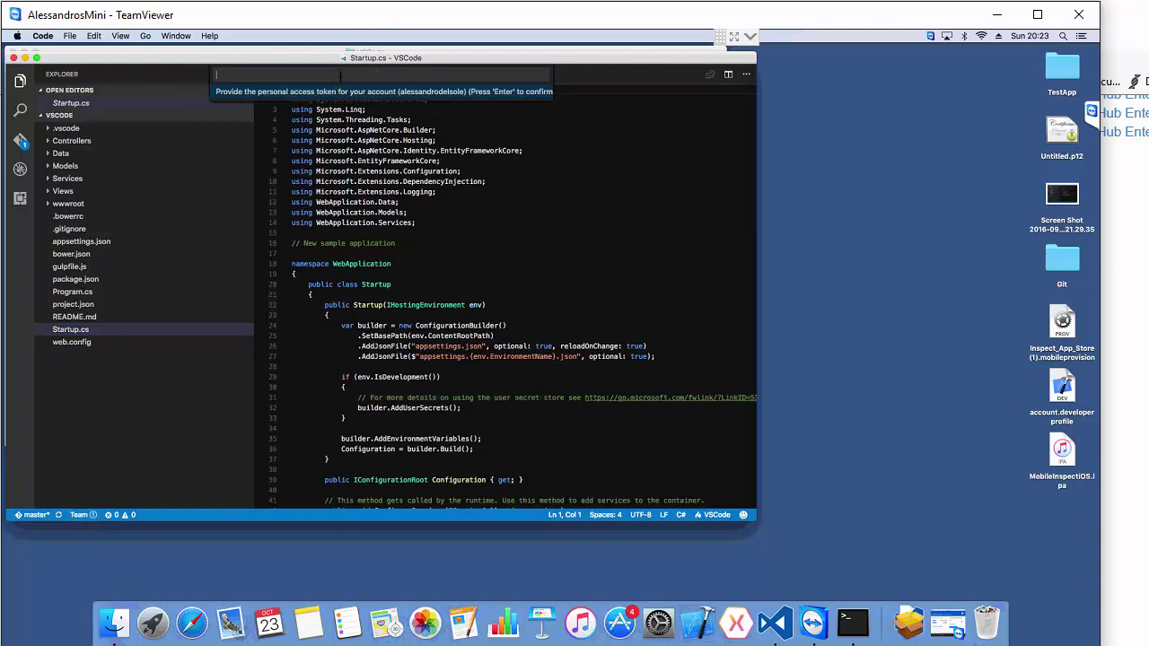
left_click(94, 36)
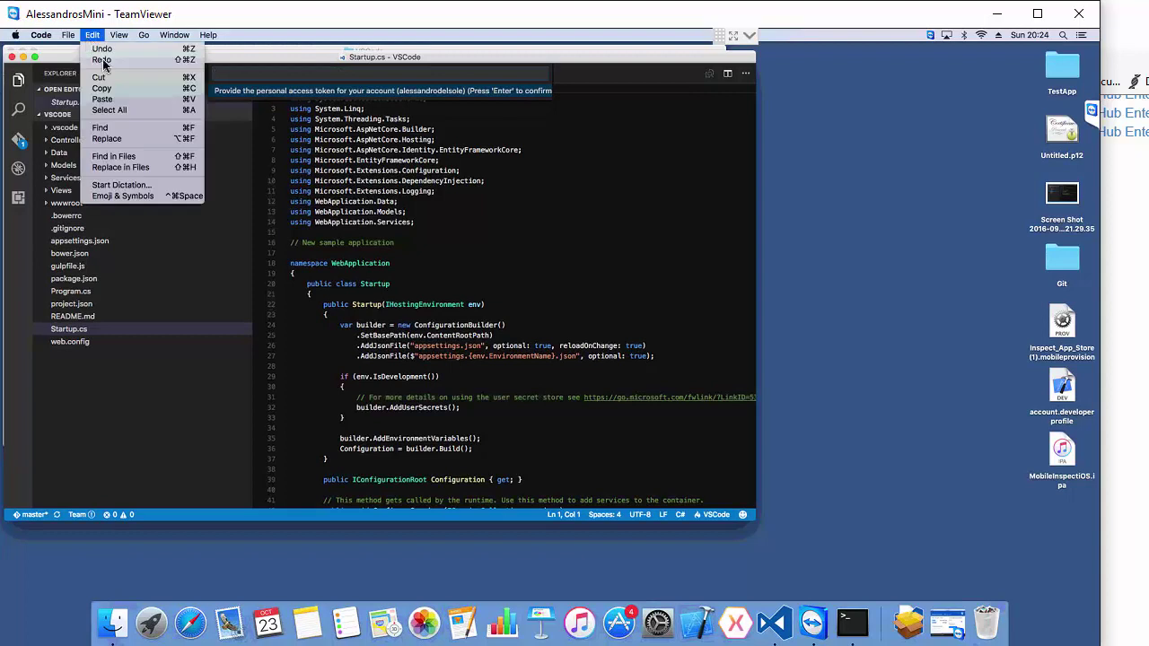
left_click(128, 99)
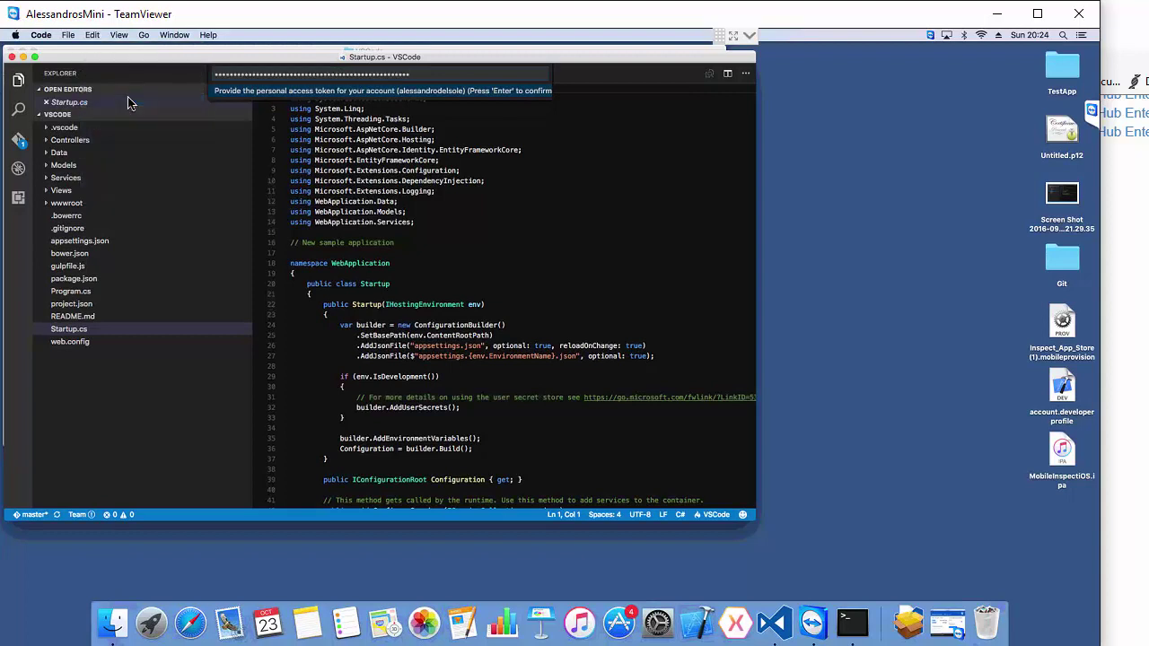
key("Return")
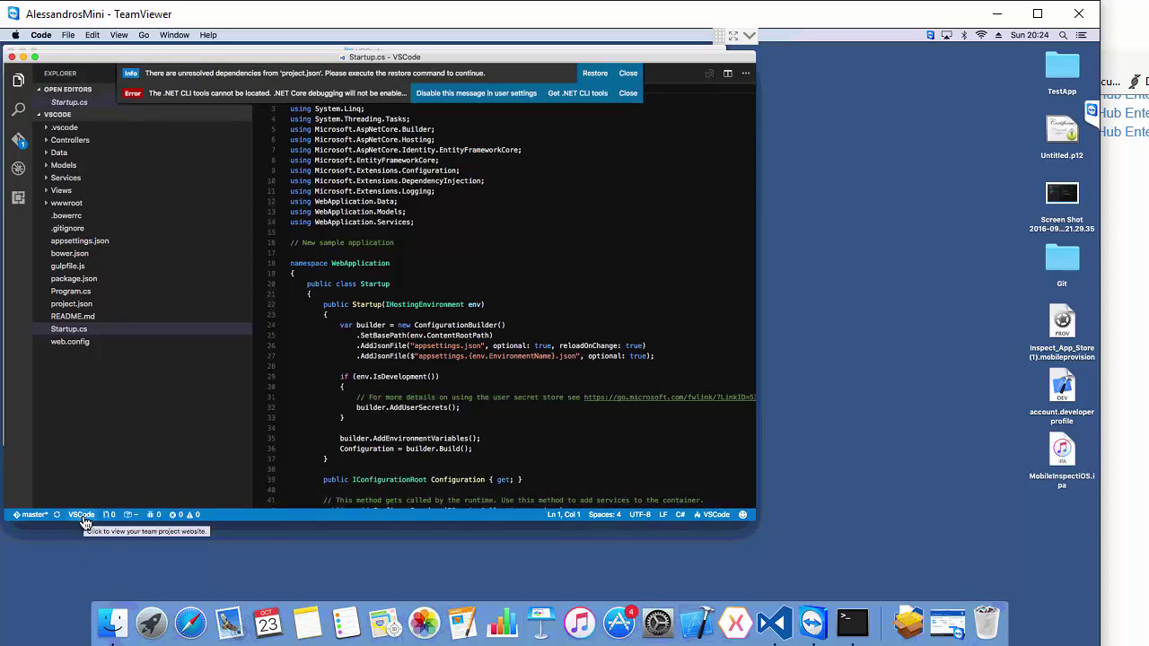
left_click(596, 72)
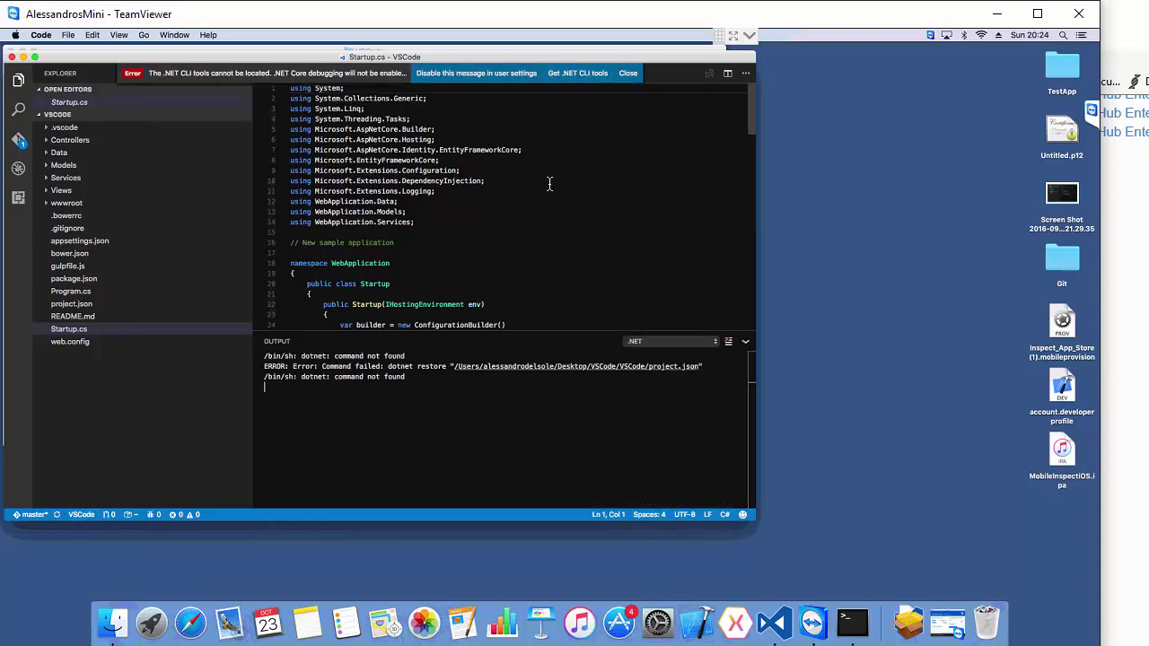